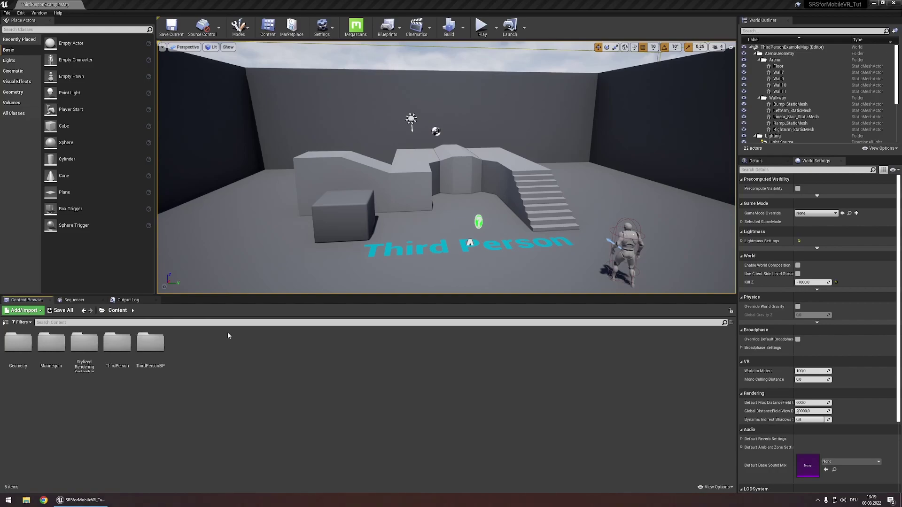
Set Custom Depth-Stencil Pass to Enabled with Stencil in the project's rendering settings, then close the settings
click(322, 25)
click(338, 56)
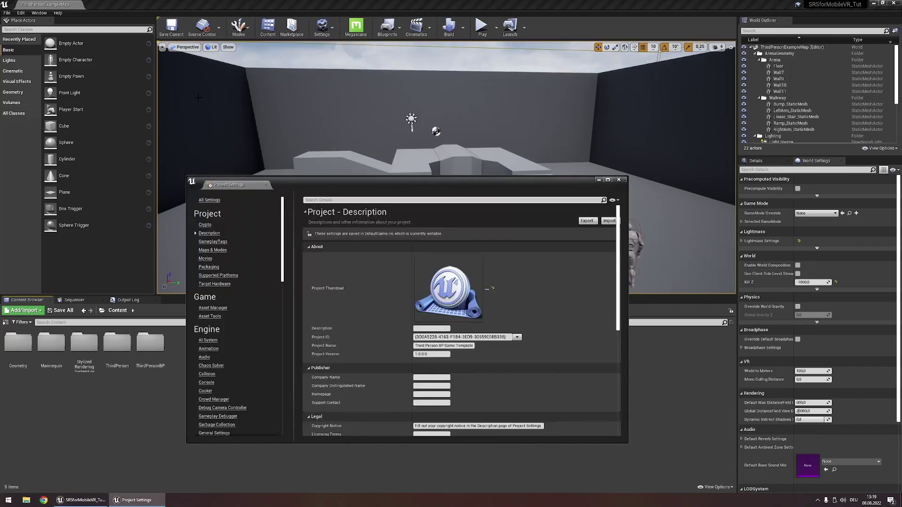
click(210, 200)
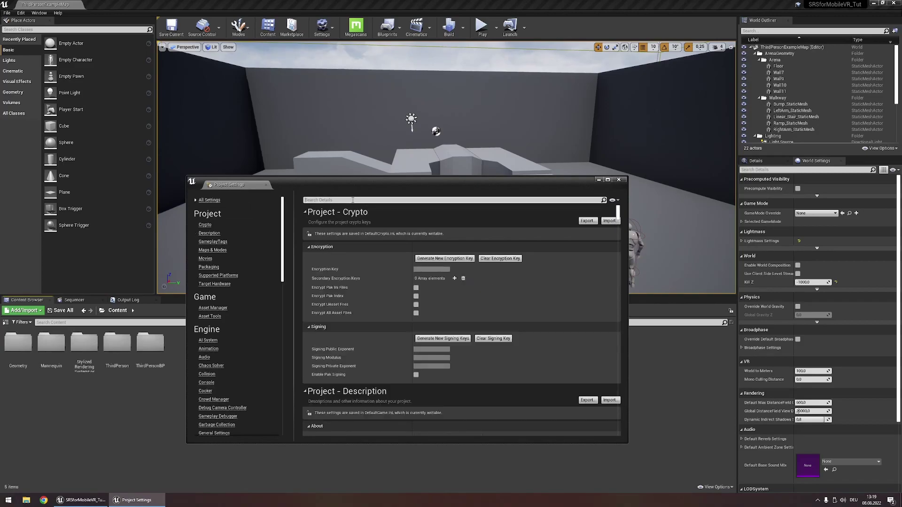
click(352, 200)
text(custom depth)
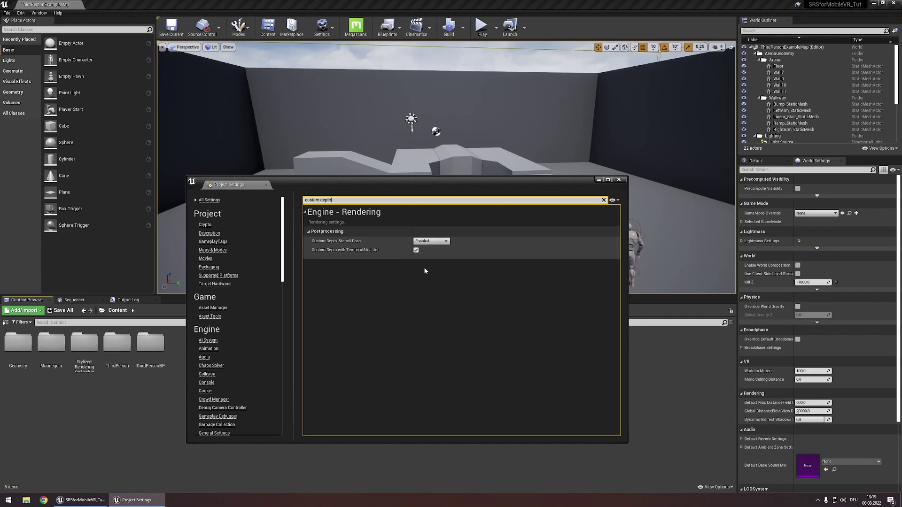
mouse_move(325, 246)
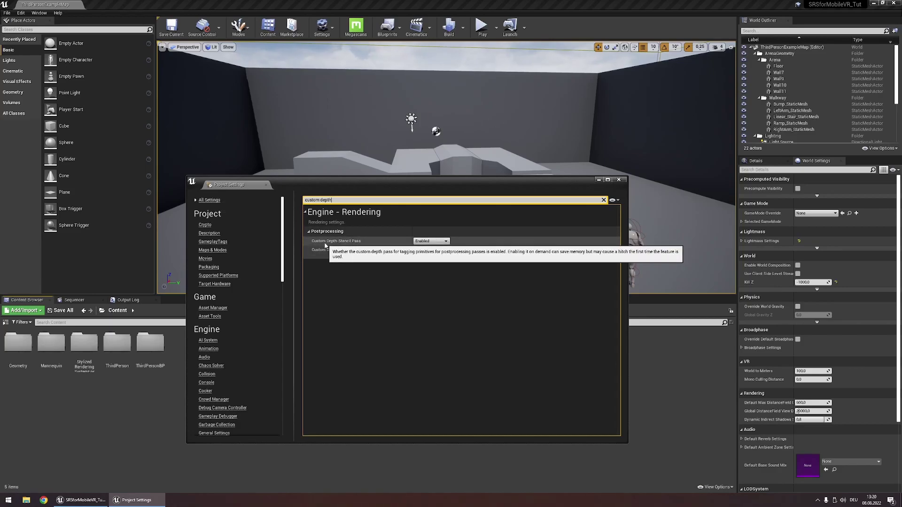
click(432, 241)
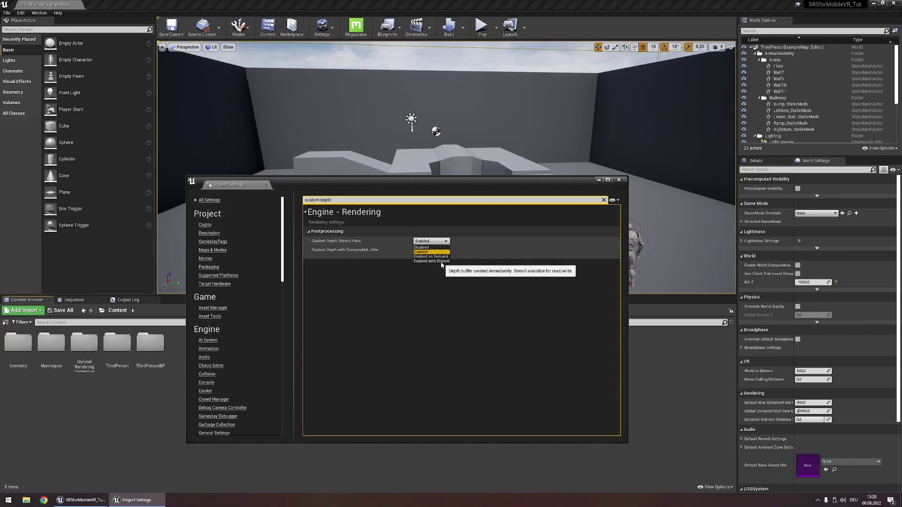
click(441, 262)
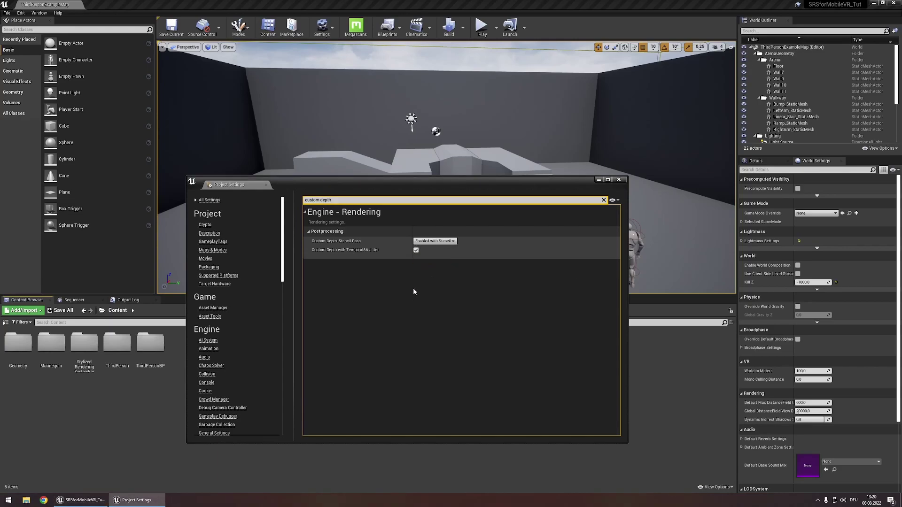
click(618, 179)
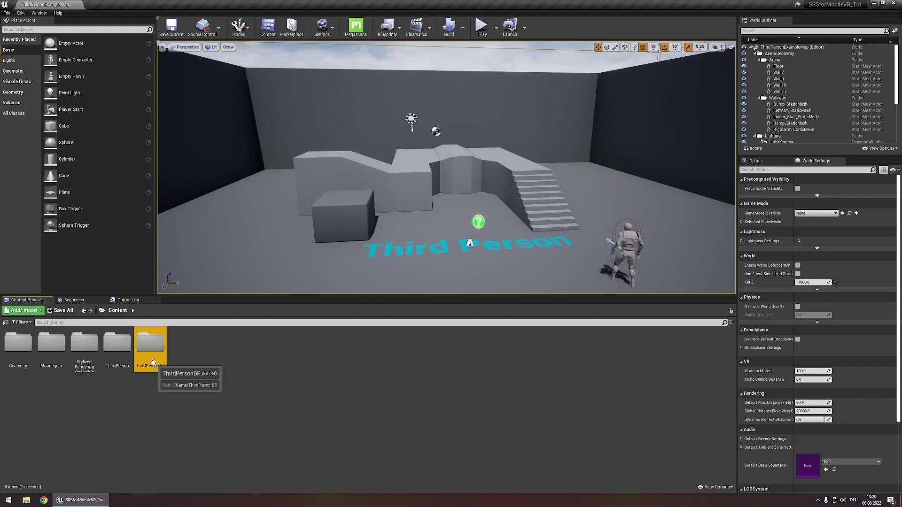
Open ThirdPersonGameMode from the ThirdPersonBP Blueprints folder in the full Blueprint editor, docked beside the level
double_click(160, 359)
click(16, 360)
double_click(15, 361)
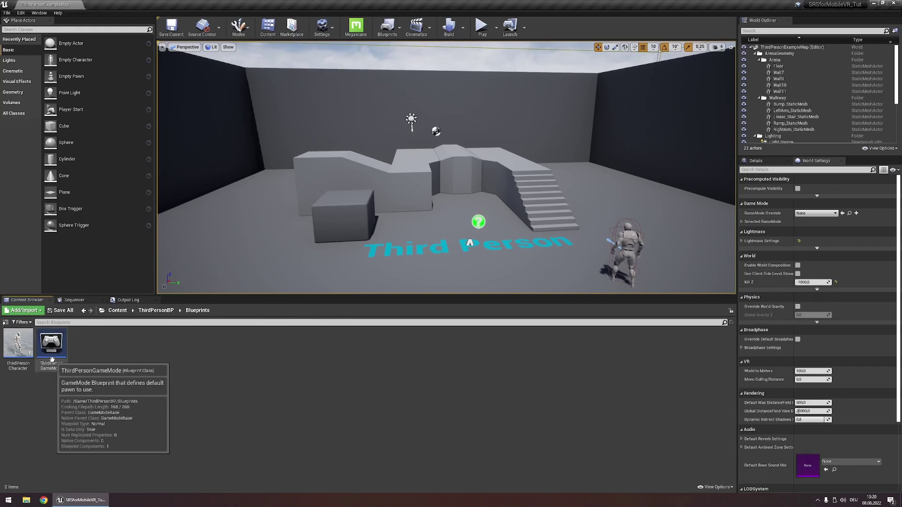
double_click(50, 345)
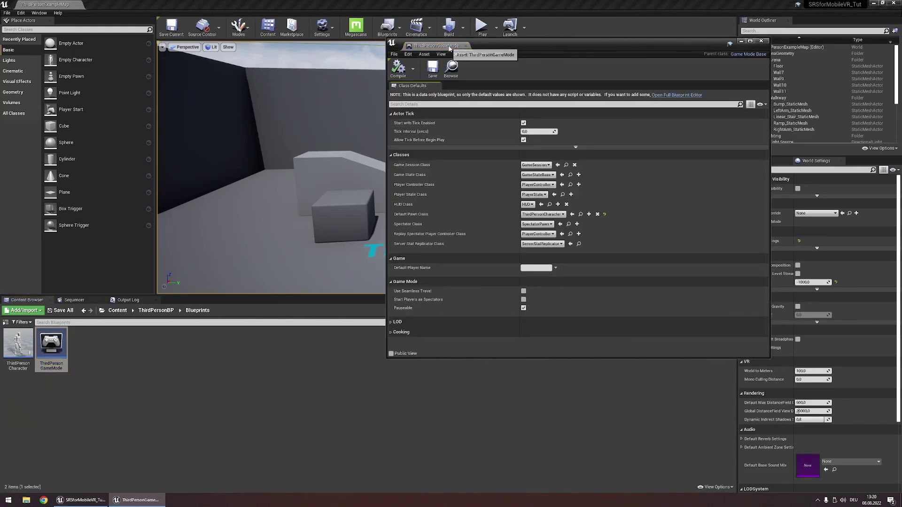
drag(444, 46, 355, 5)
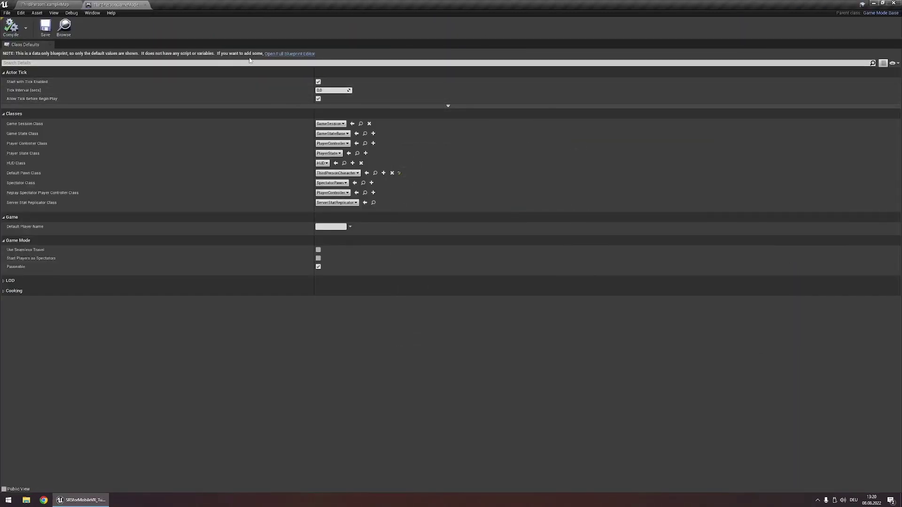
click(295, 54)
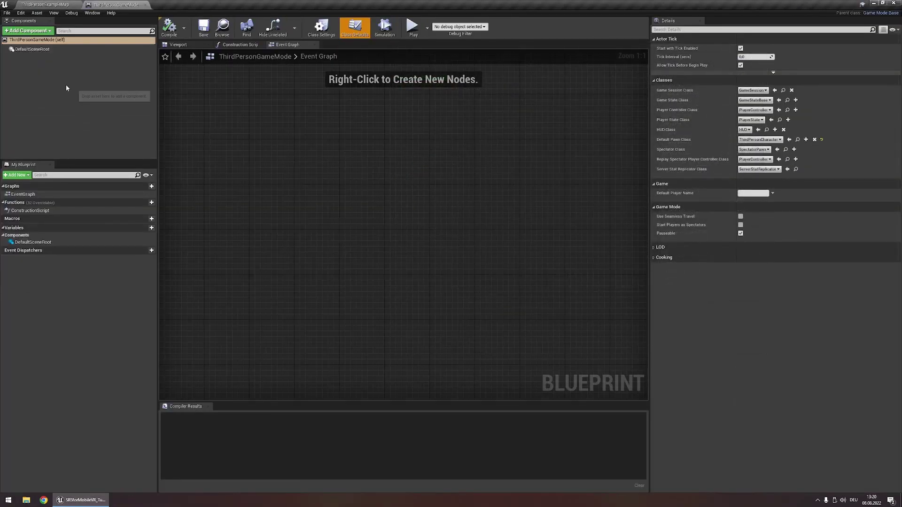
Add the BP Tint Game Mode Component SRS to ThirdPersonGameMode, compile it, and assign that game mode as the level's GameMode Override
click(27, 30)
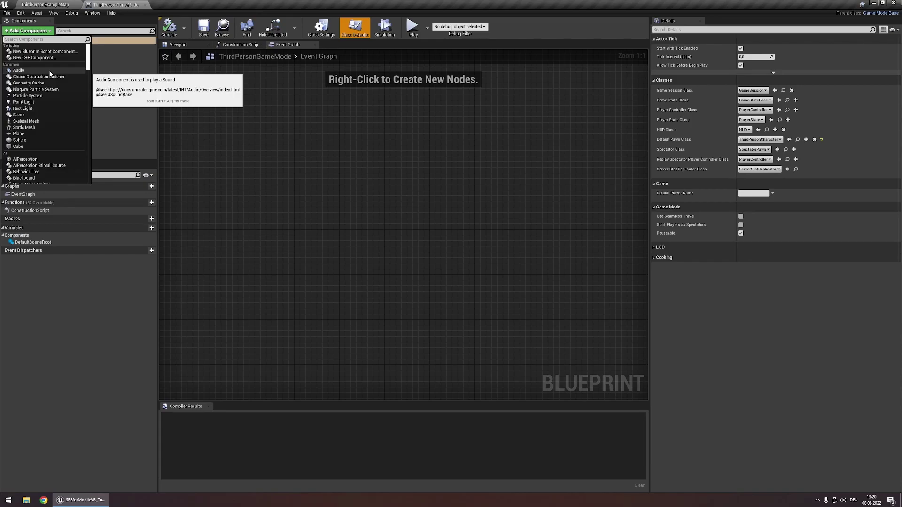
text(srs)
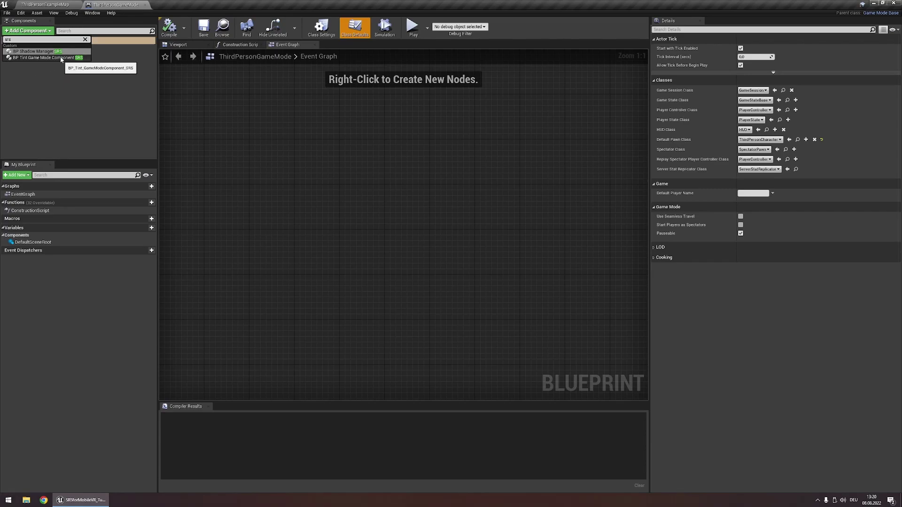
click(47, 58)
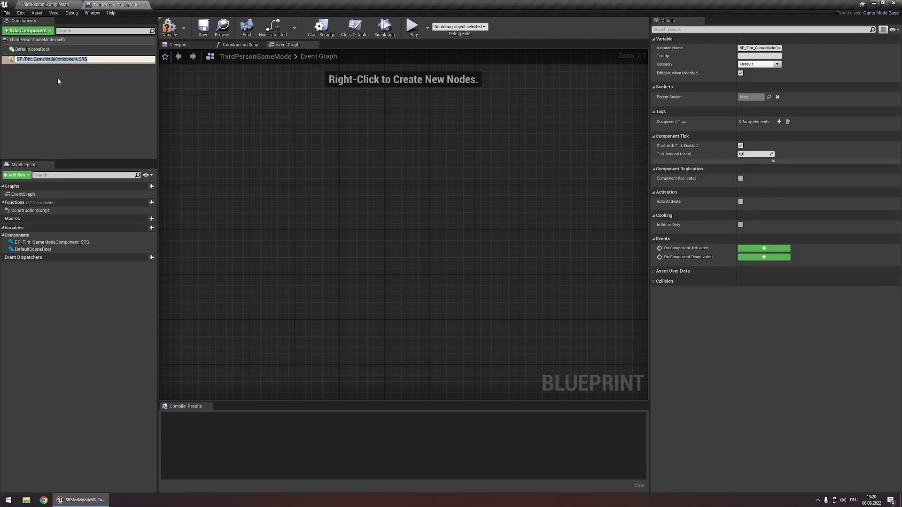
click(77, 87)
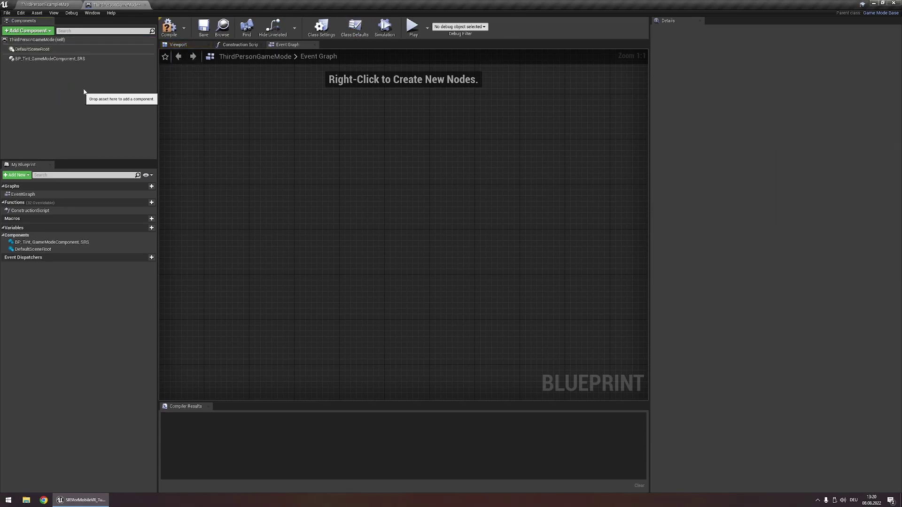
click(170, 27)
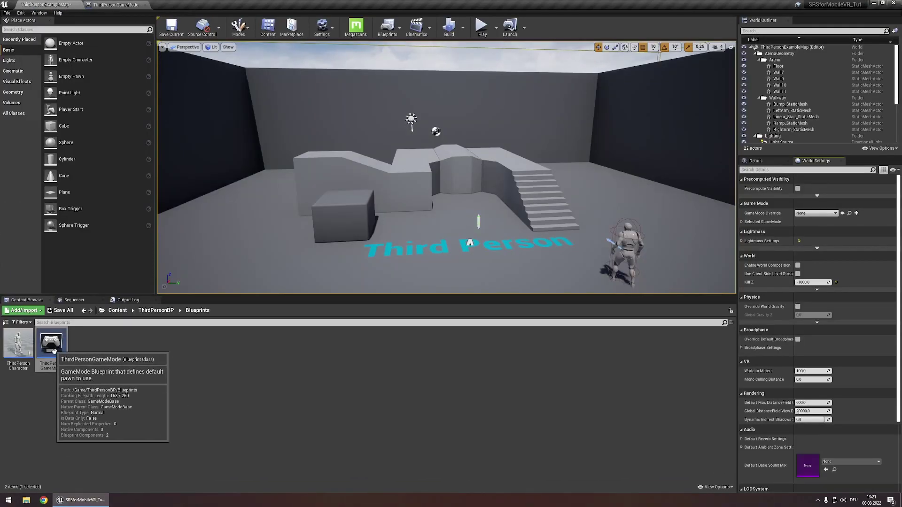
drag(54, 350, 804, 214)
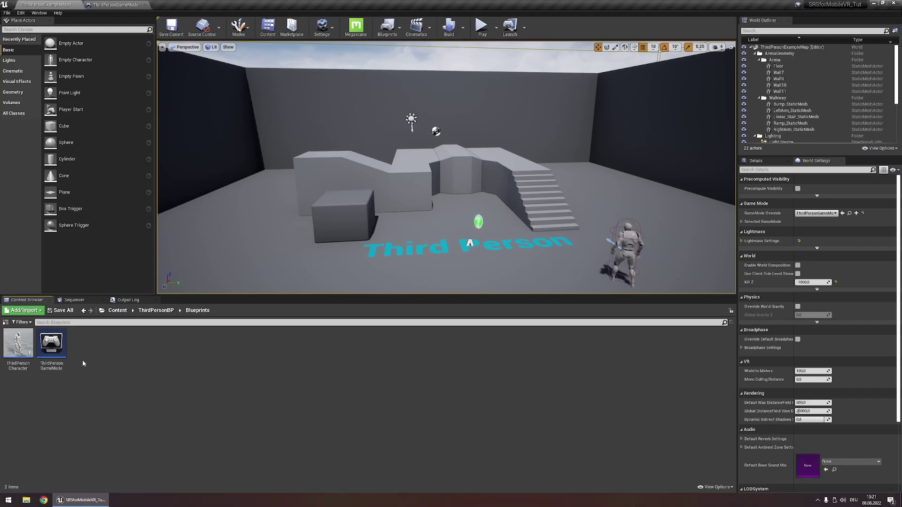
Create a material instance of MI_Preset1_Simple_SRS from the StylizedRenderingSystemForMobile Materials folder and move it to the Content root
click(6, 323)
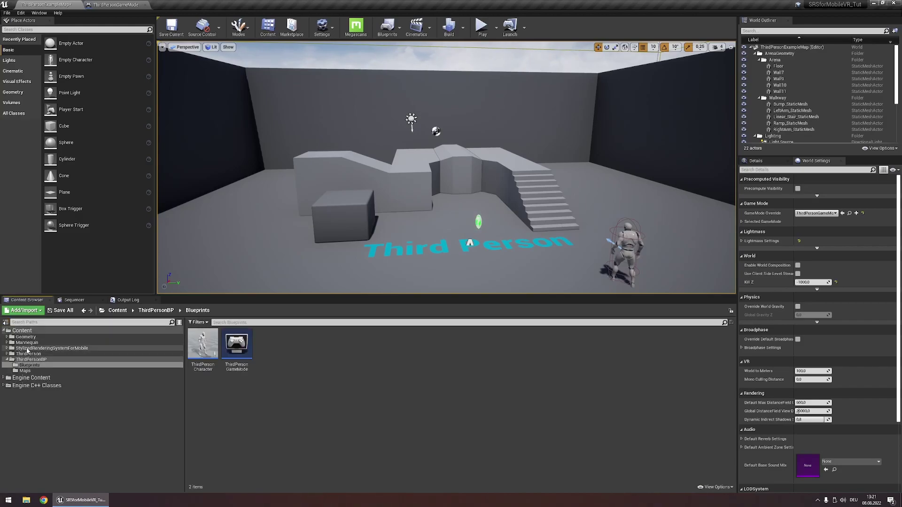
click(51, 349)
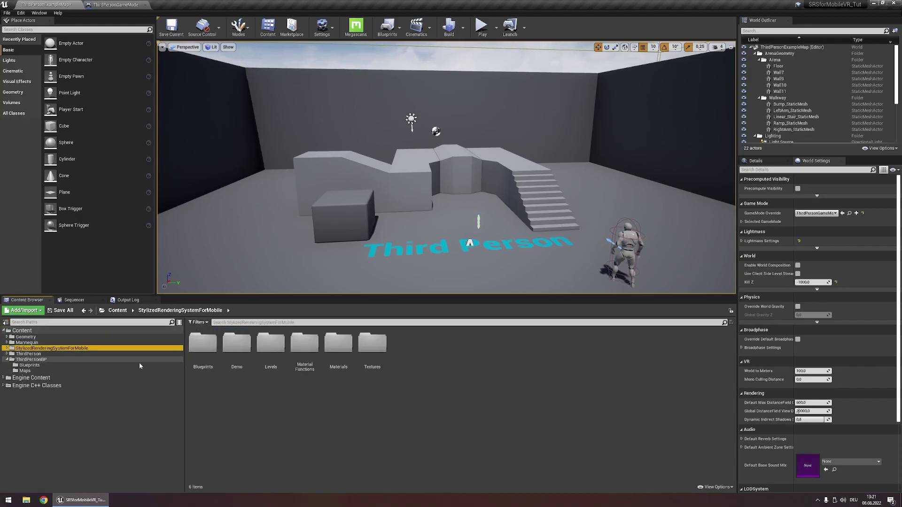
double_click(339, 344)
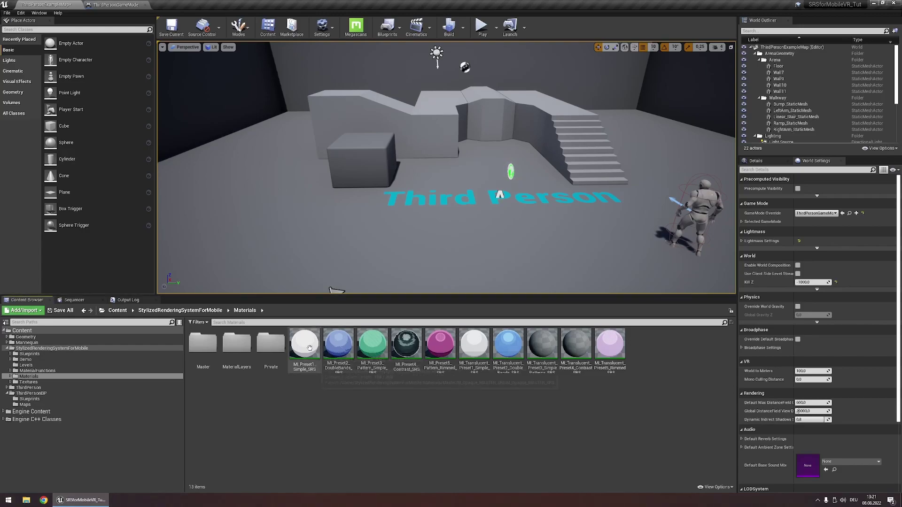
right_click(311, 352)
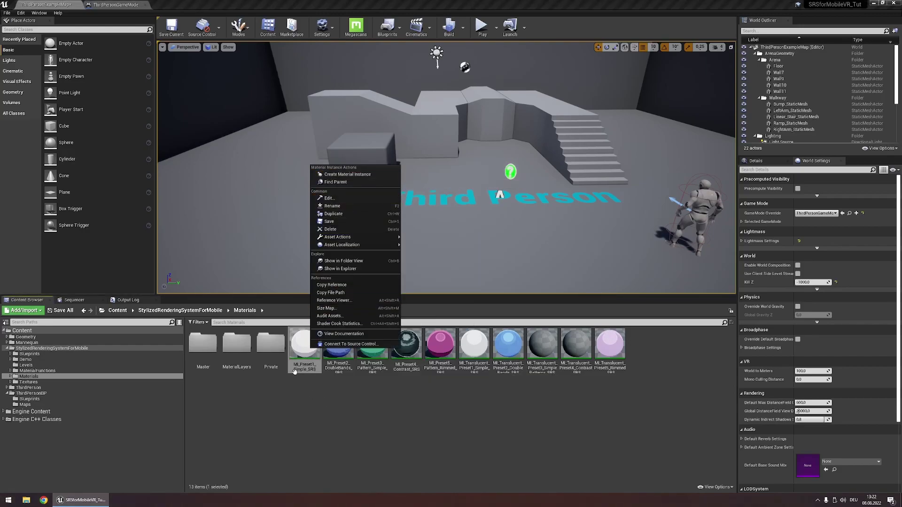
click(347, 175)
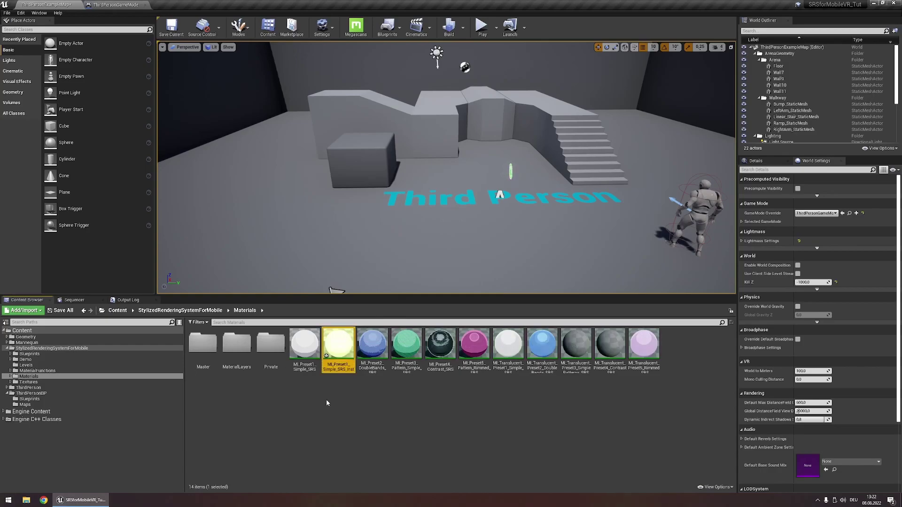
drag(339, 355, 29, 335)
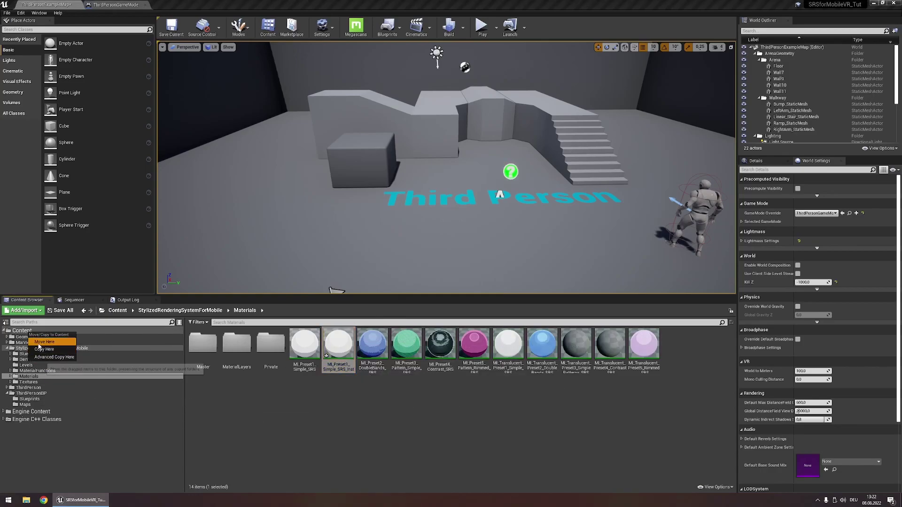
click(52, 348)
click(31, 332)
Place a sphere in the level in front of the cube and apply the MI_Preset1_Simple_SRS_Inst material to it
drag(66, 142, 400, 189)
drag(373, 348, 397, 210)
right_drag(339, 233, 339, 233)
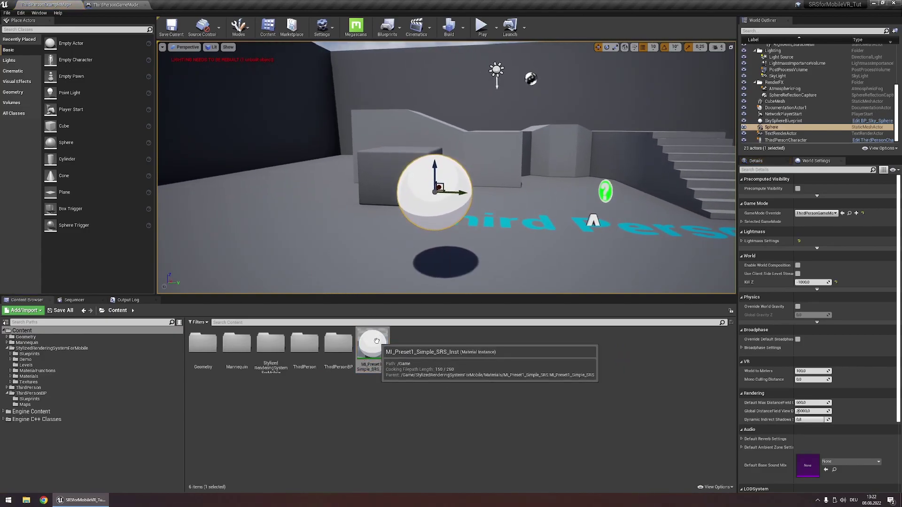
Open MI_Preset1_Simple_SRS_Inst with a widened parameter area, and override its Color with light green (hex sRGB 74FF82FF)
double_click(371, 346)
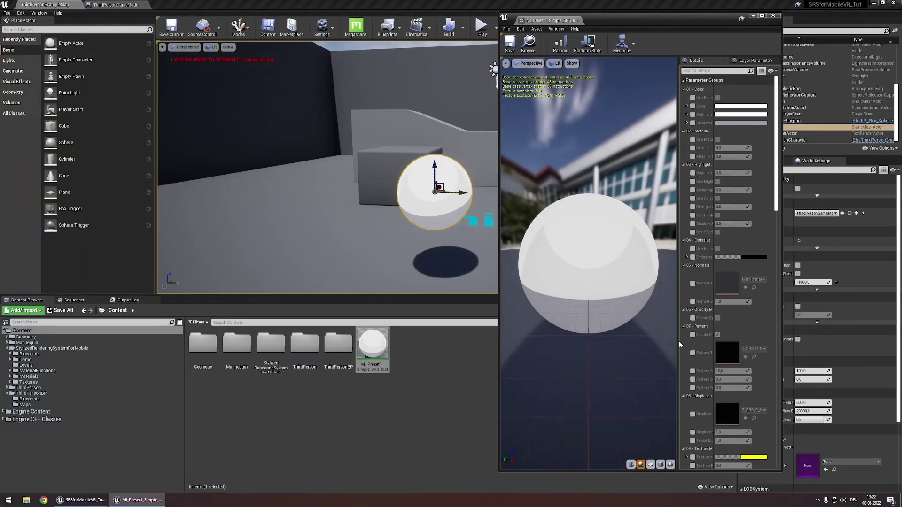
drag(679, 337, 595, 338)
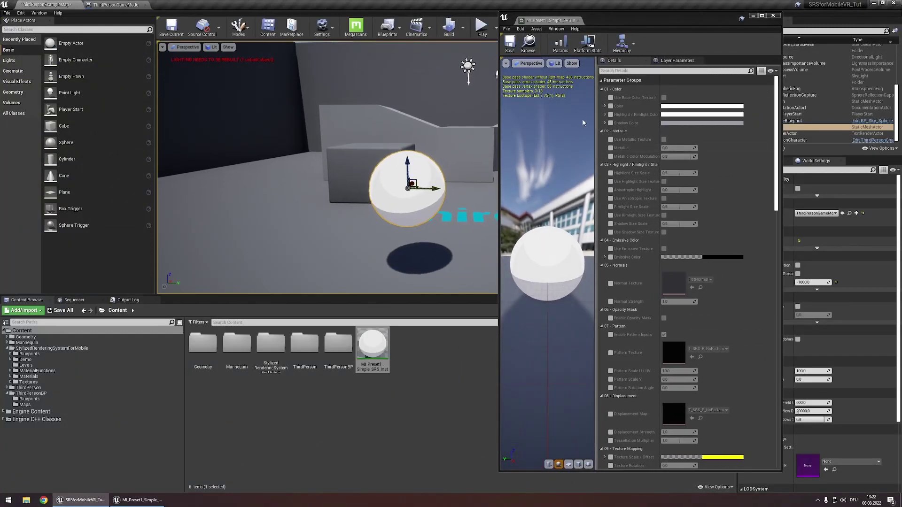
click(611, 106)
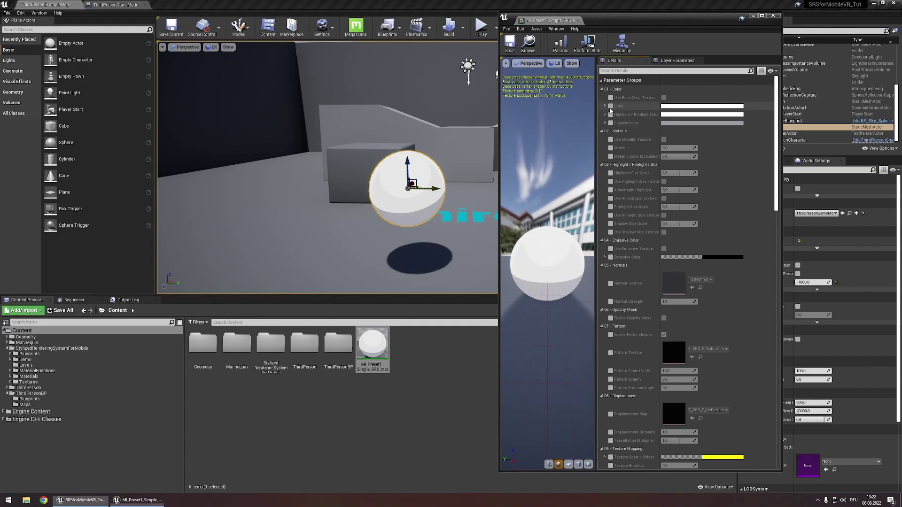
click(678, 107)
click(707, 190)
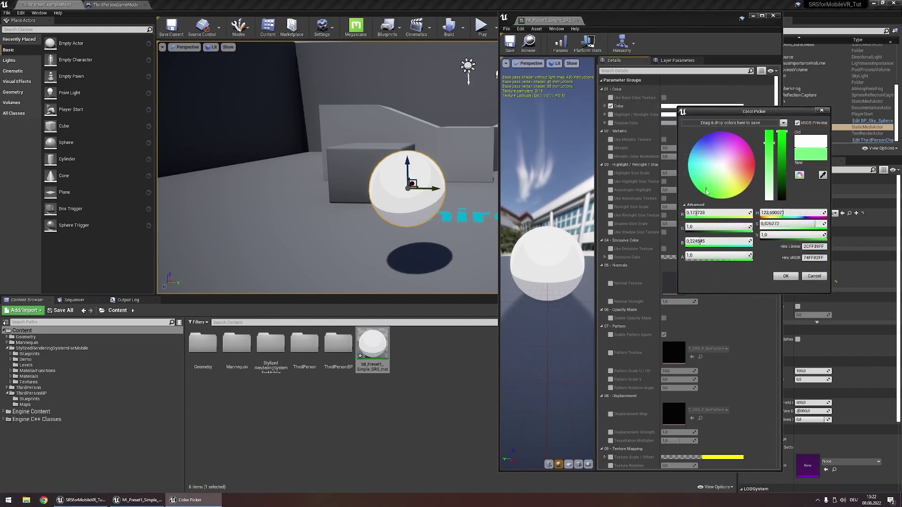
click(781, 274)
Enable the Highlight / Rimlight Color override and raise that white colour's brightness value to 2
click(610, 114)
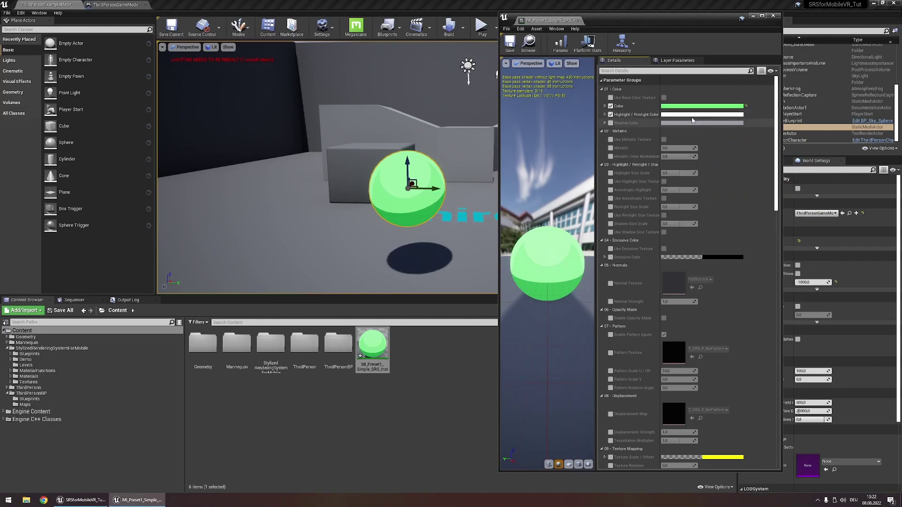
click(695, 114)
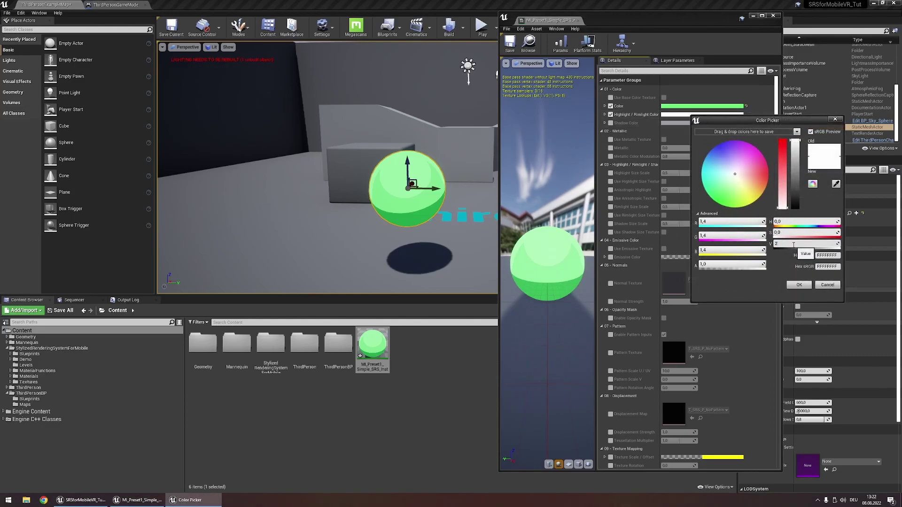
click(794, 244)
text(2)
click(799, 284)
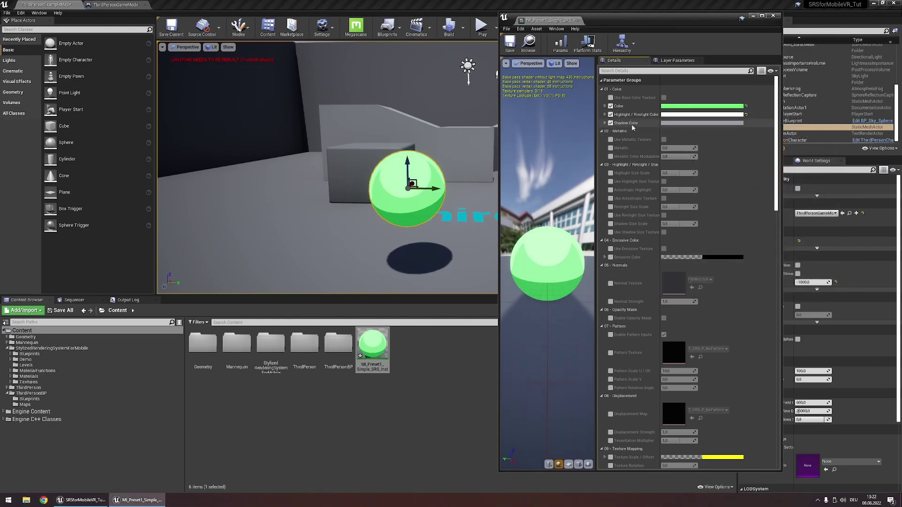
Override the Shadow Color with a darker shade of its bluish grey
click(681, 123)
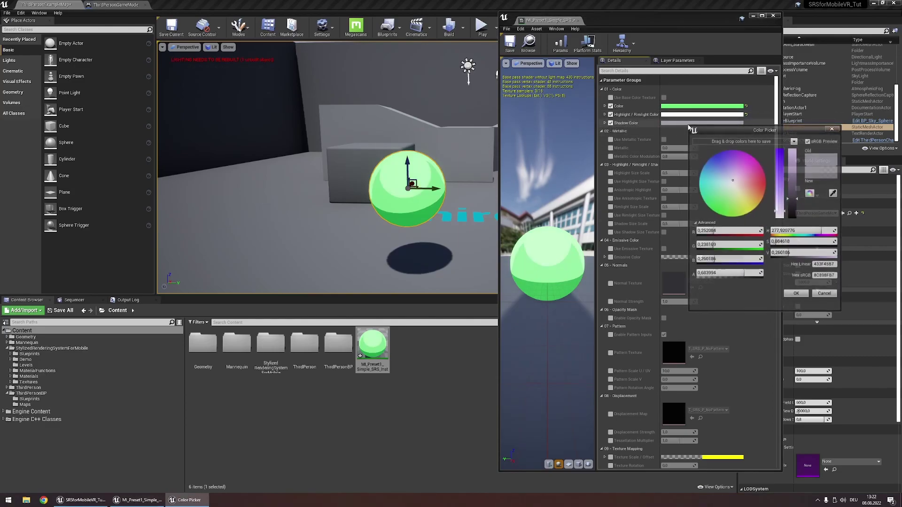
click(792, 203)
click(797, 294)
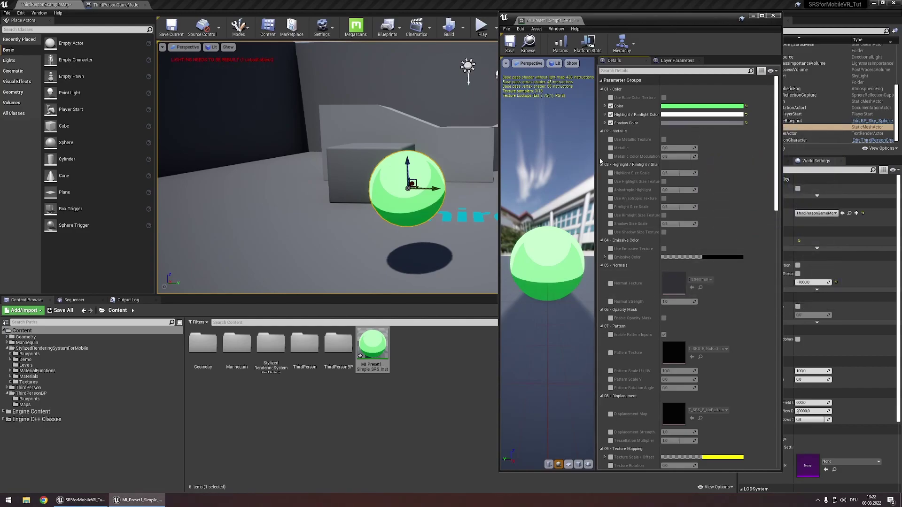
Enable the Metallic override on the material instance and set it to 1
click(611, 148)
click(684, 148)
text(1)
key(Return)
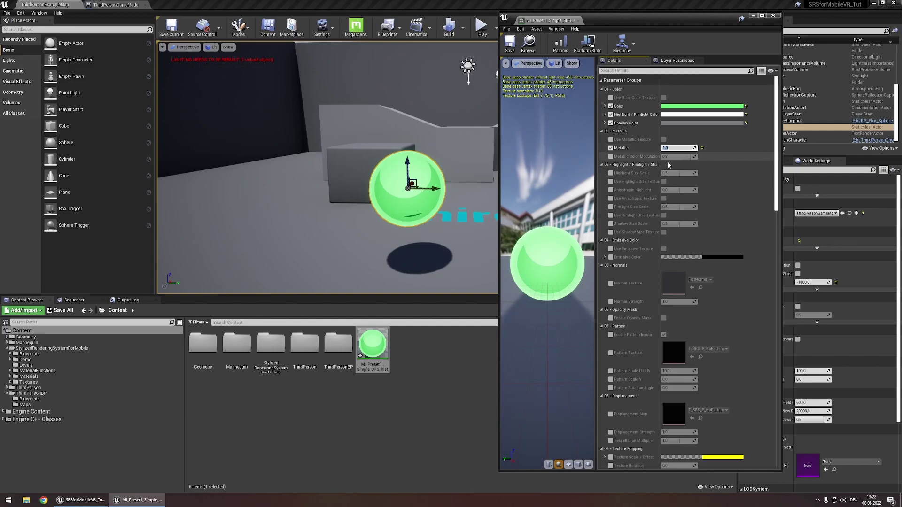
Override the Highlight Size Scale with about 0.176 and the Shadow Size Scale with about 0.633 on the material instance
click(611, 173)
drag(680, 173, 667, 173)
click(611, 224)
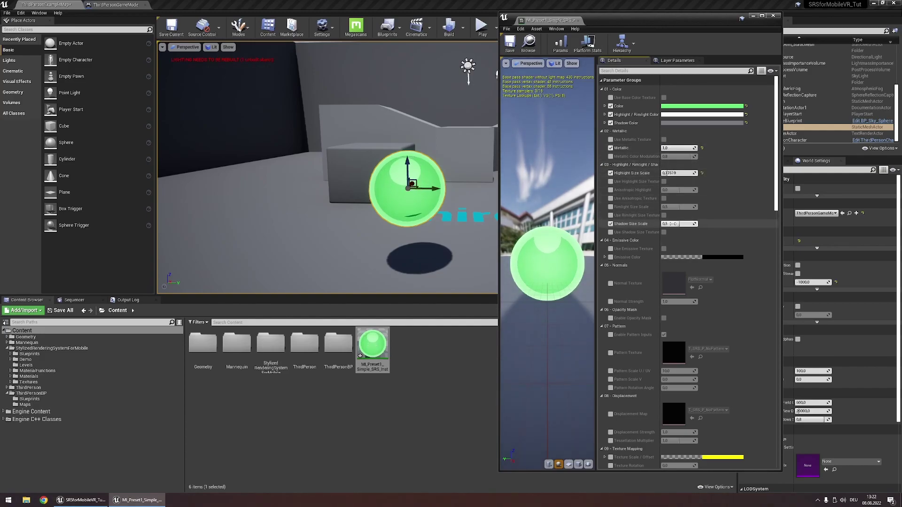
drag(680, 223, 685, 225)
Override the Normal Texture of the material instance with T_Metal011_1K_N
click(610, 284)
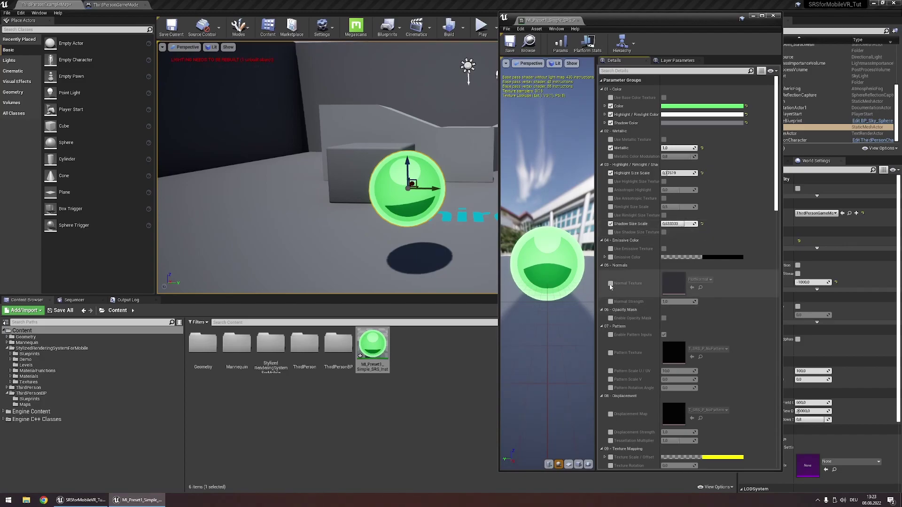
click(701, 279)
text(metal)
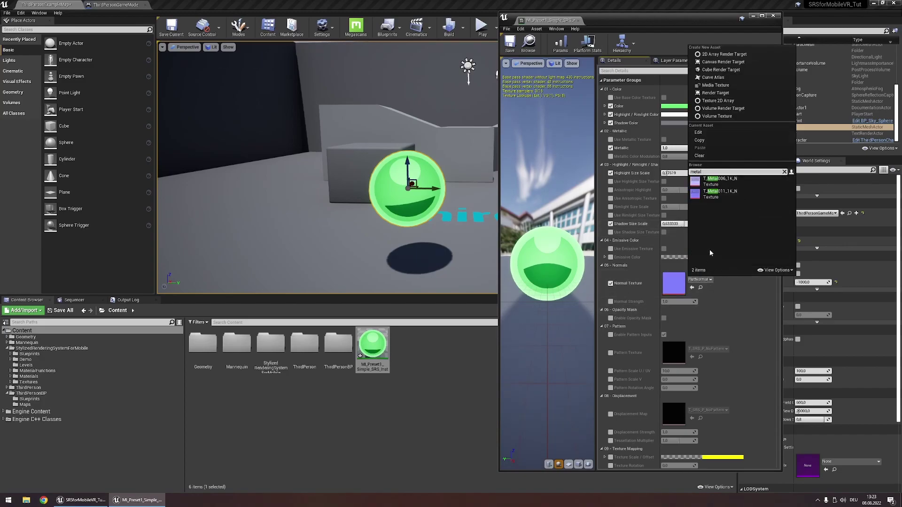
click(731, 194)
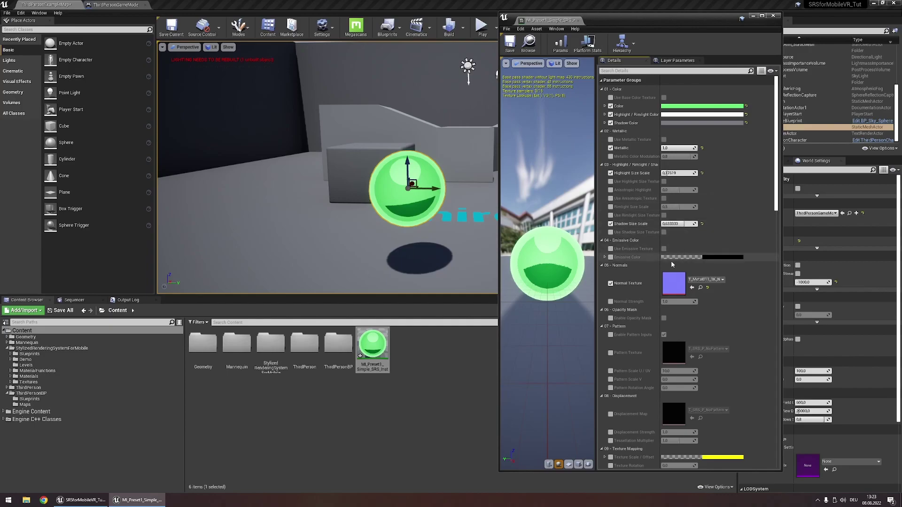
Enable the Normal Strength override and set it to 3
click(611, 302)
click(680, 302)
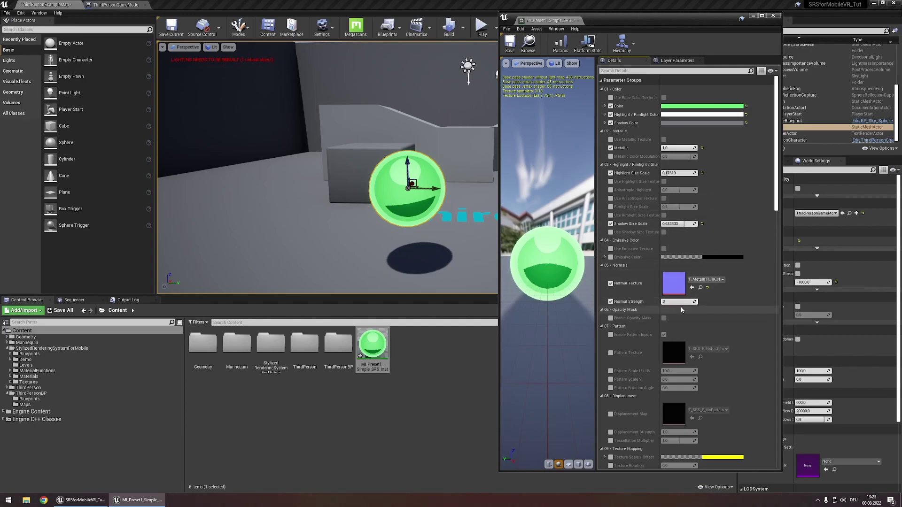
text(3)
key(Return)
right_drag(415, 207, 415, 207)
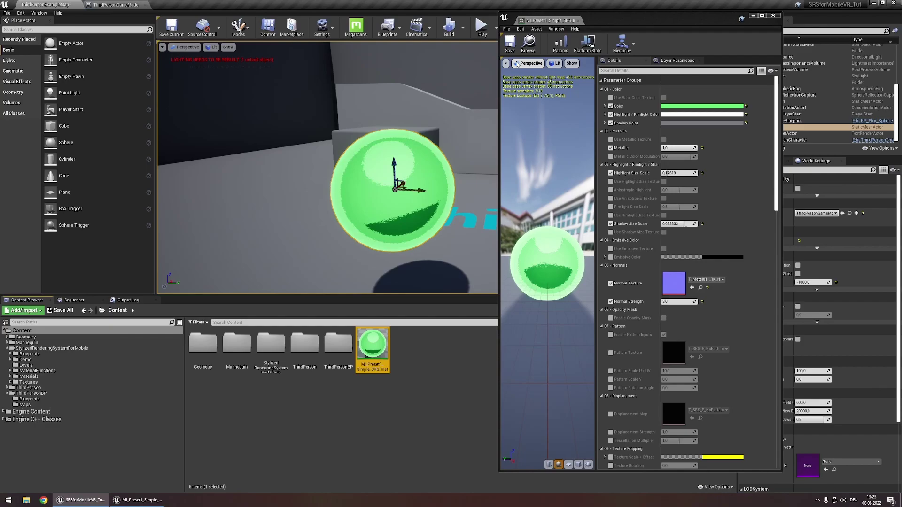
Browse into the Materials folder inside StylizedRenderingSystemForMobile
click(253, 375)
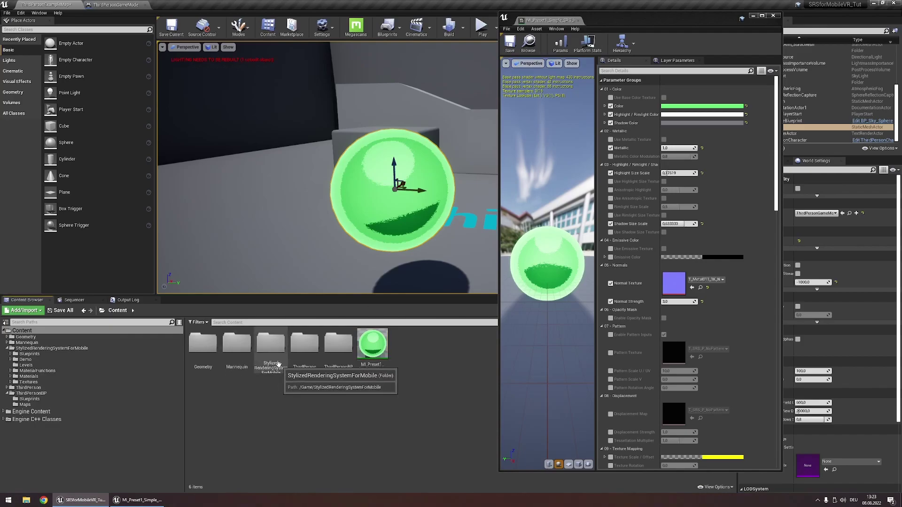
double_click(278, 364)
double_click(339, 346)
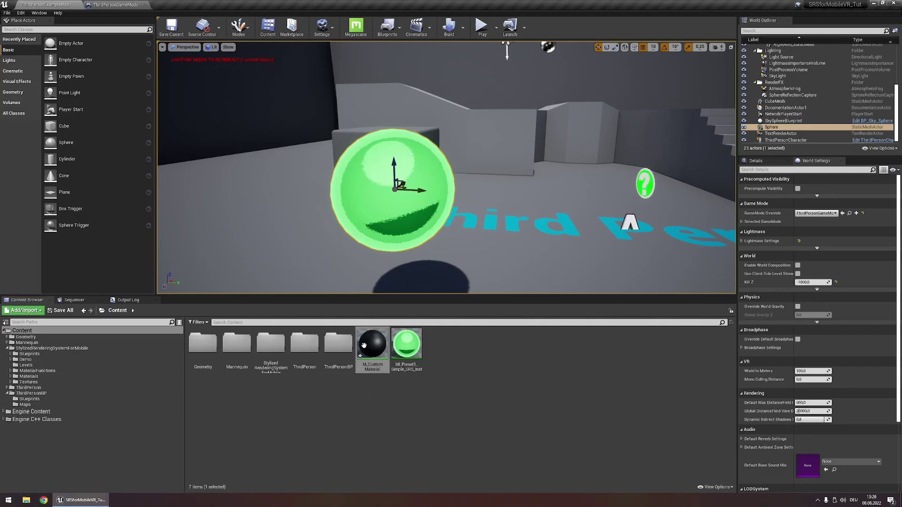
Open M_CustomMaterial from the Content folder and set its Shading Model to Unlit
double_click(364, 346)
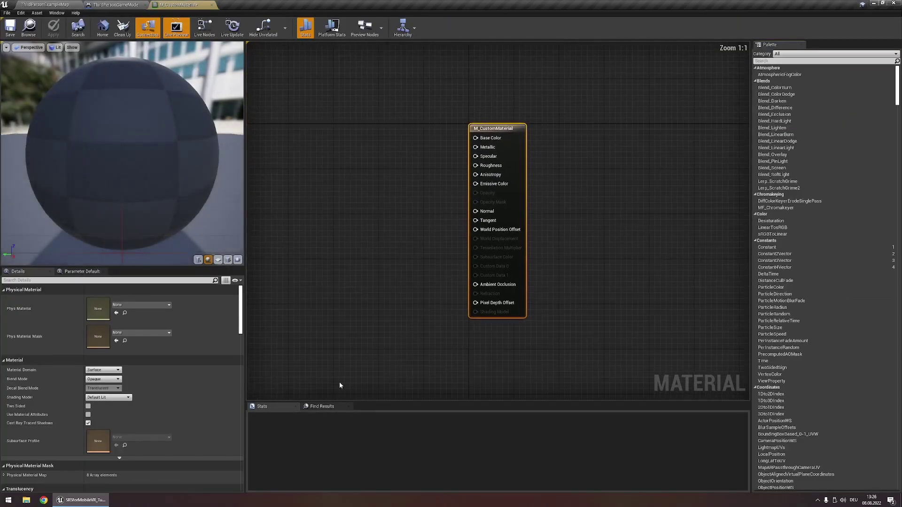
click(124, 398)
click(101, 406)
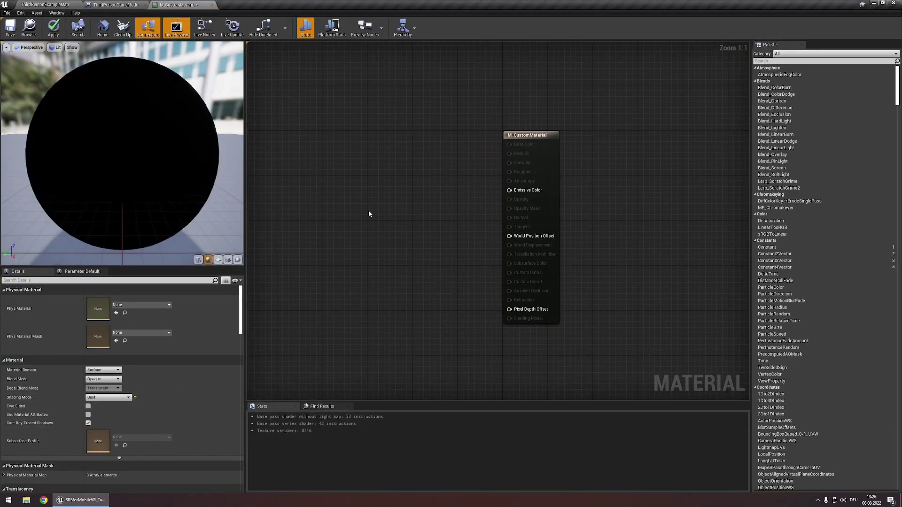
Add an MF_OpaqueMaterialAttributes_SRS node and connect its output to the Emissive Color of M_CustomMaterial
right_click(370, 229)
text(M)
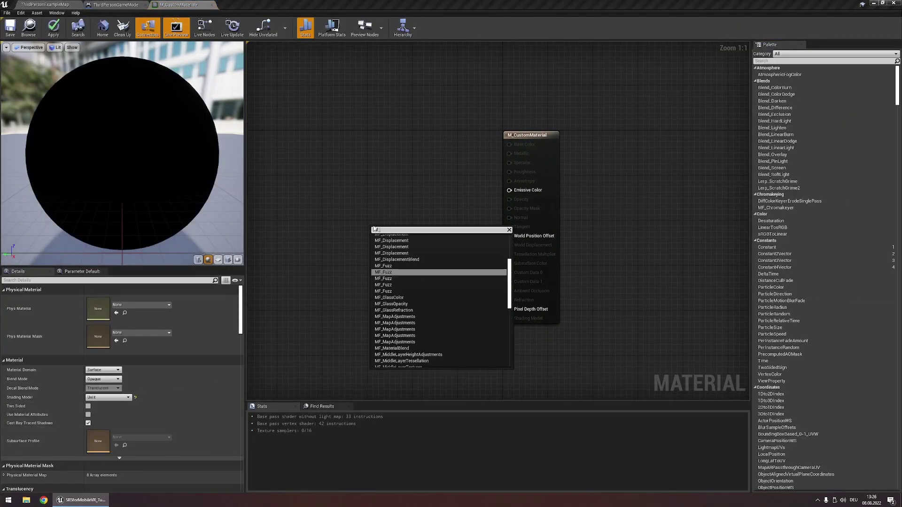
text(f_opaque)
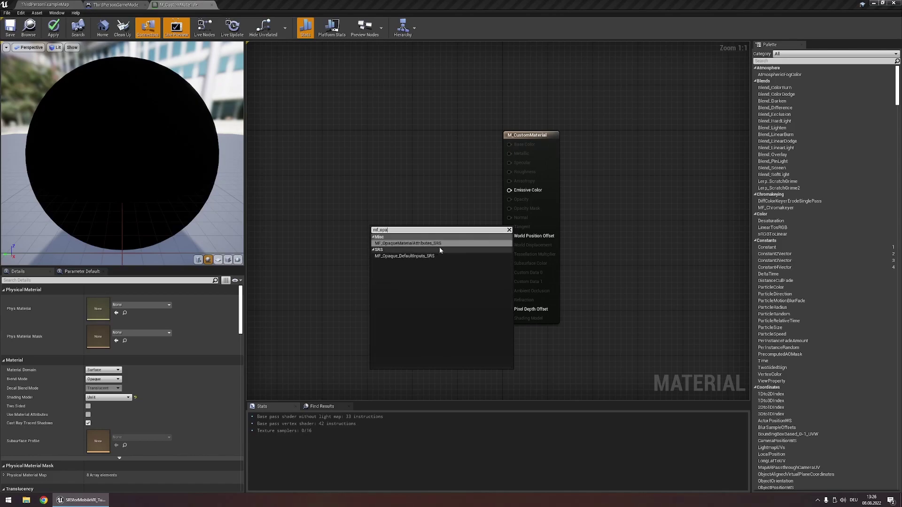
click(438, 245)
drag(447, 267, 510, 190)
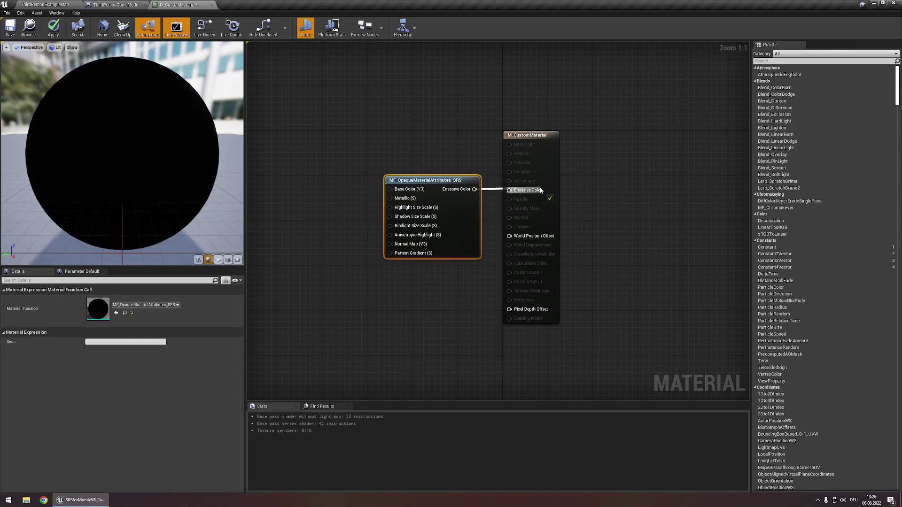
click(461, 175)
right_drag(447, 156, 513, 167)
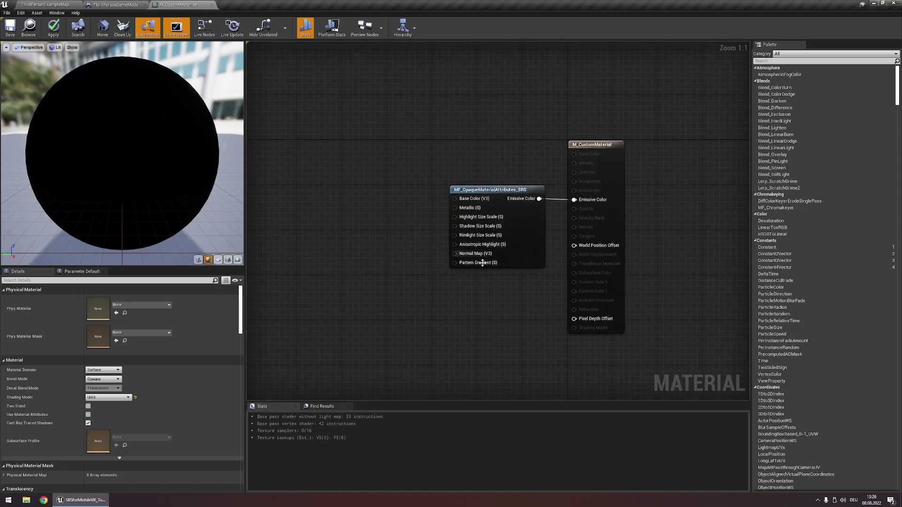
right_drag(448, 257, 486, 264)
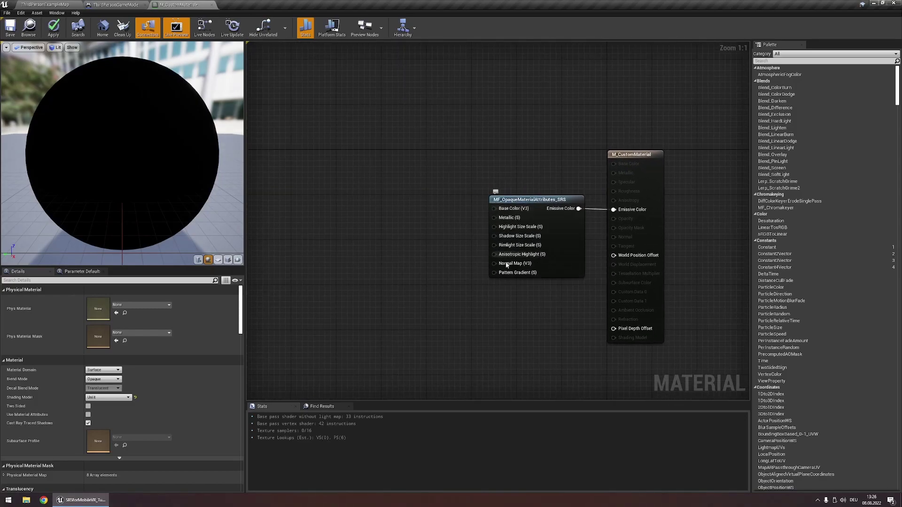
right_drag(425, 203, 450, 211)
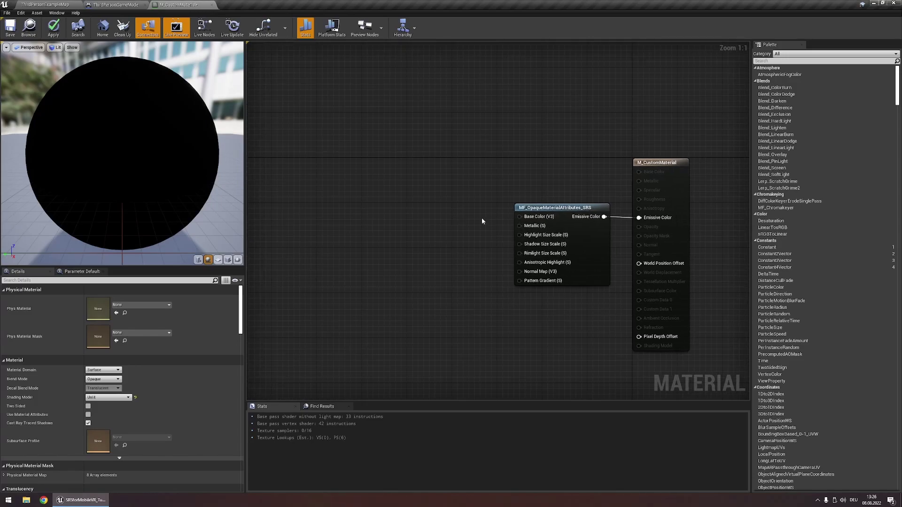
Add an MF_Opaque_DefaultInputs_SRS node and connect all its outputs to the matching inputs of MF_OpaqueMaterialAttributes_SRS
right_click(411, 221)
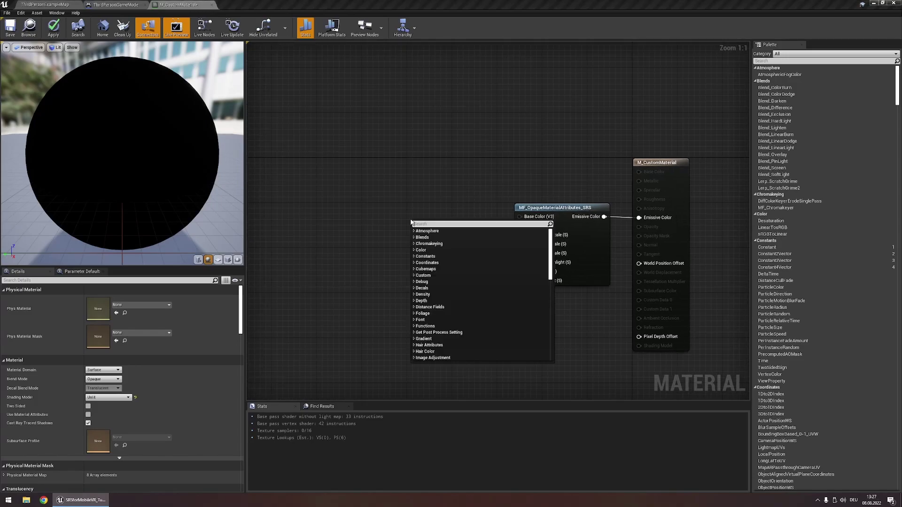
text(default)
key(Down)
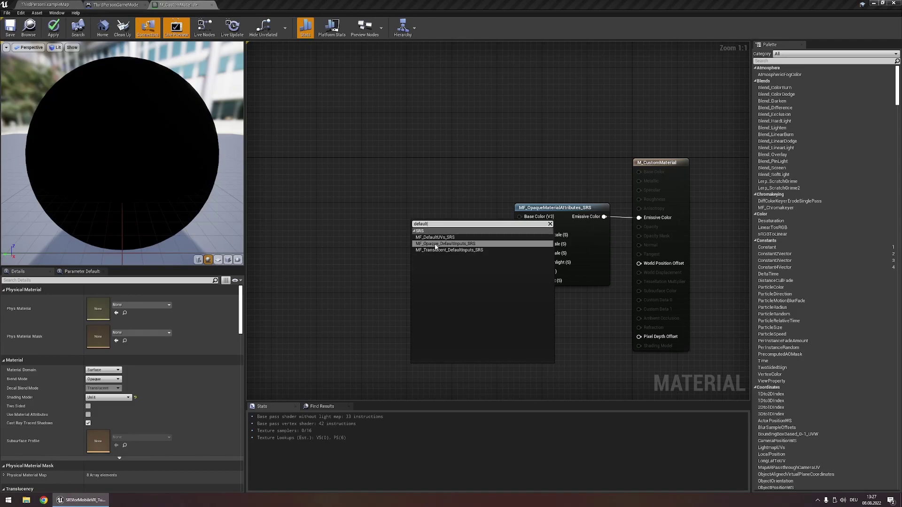
click(455, 244)
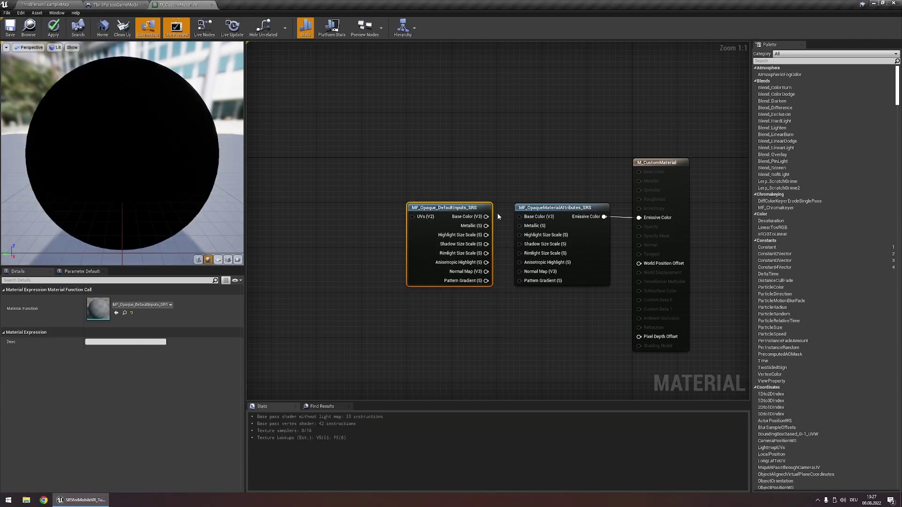
drag(492, 216, 519, 217)
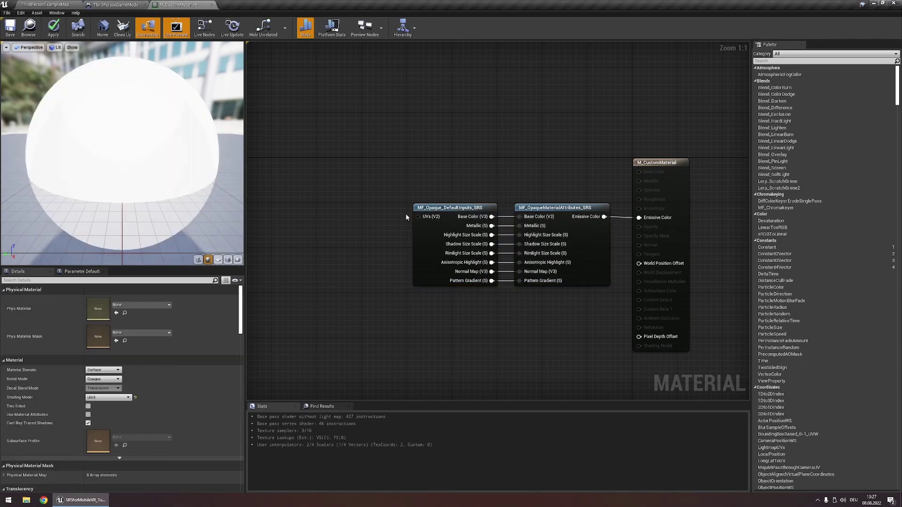
right_drag(368, 209, 371, 209)
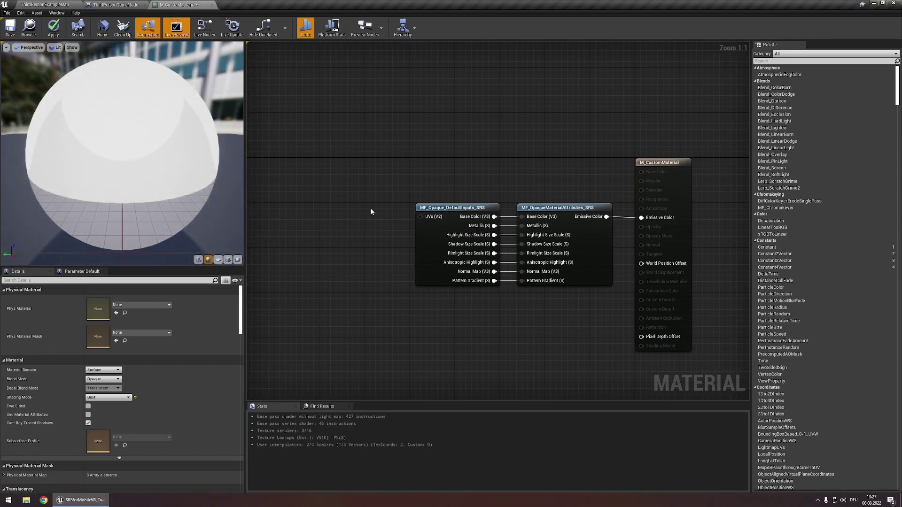
Add an MF_DefaultUVs_SRS node and connect it to the UVs input of MF_Opaque_DefaultInputs_SRS
right_click(371, 211)
text(defau)
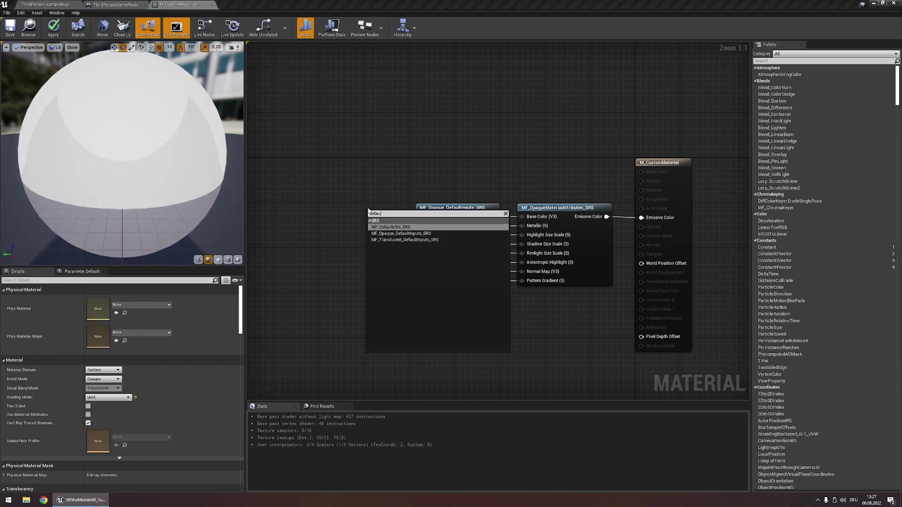
key(Return)
drag(368, 210, 347, 213)
drag(347, 213, 352, 207)
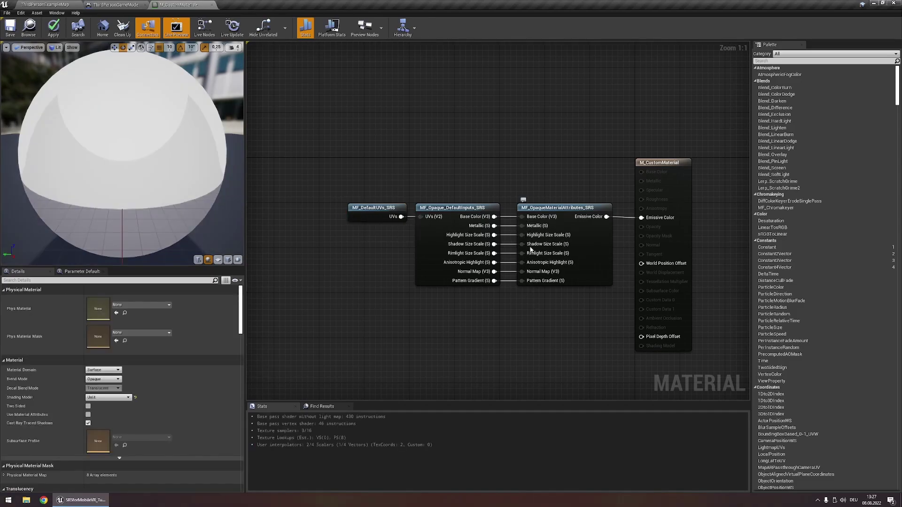
Replace the Highlight Size Scale input of MF_OpaqueMaterialAttributes_SRS with a DebugTimeSine node and apply the material changes
mouse_move(527, 238)
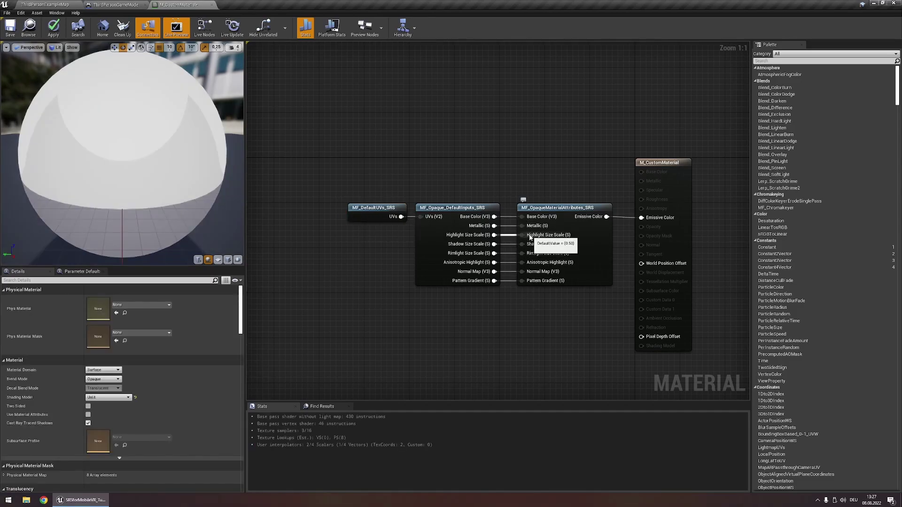
drag(529, 237, 471, 104)
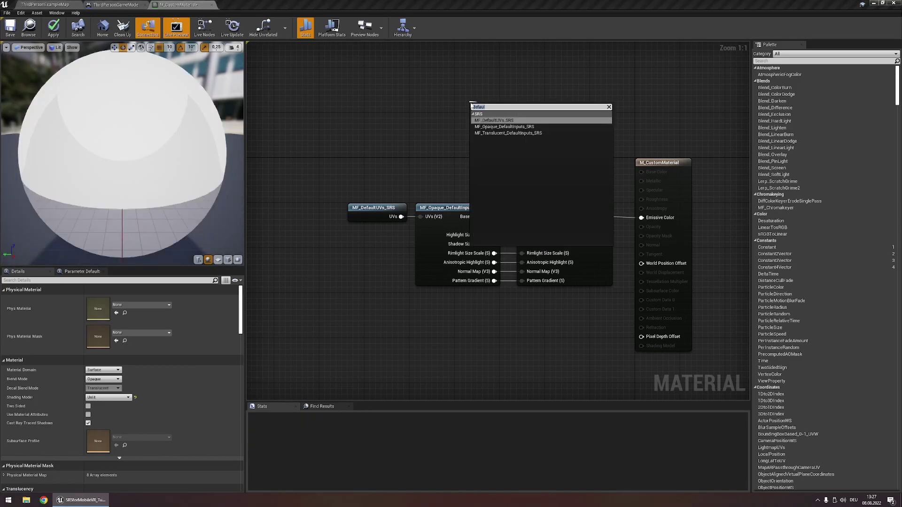
text(debugtime)
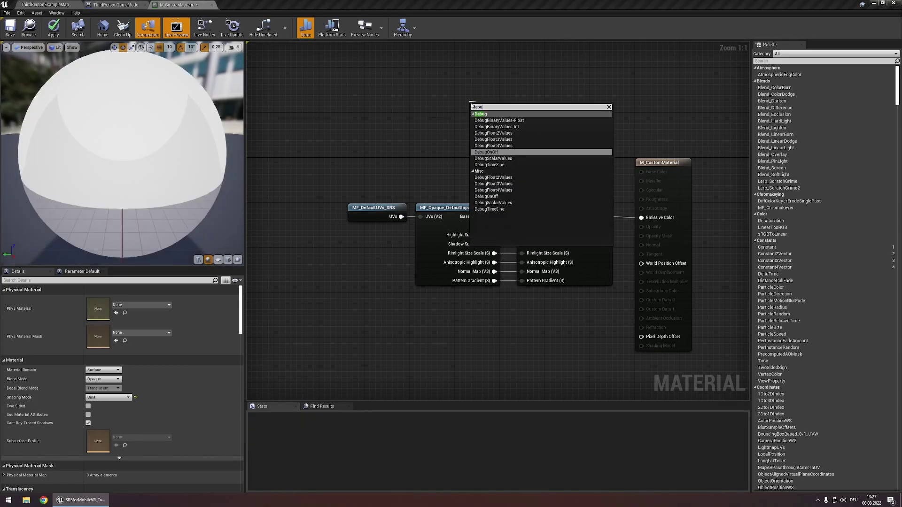
key(Return)
drag(493, 105, 479, 133)
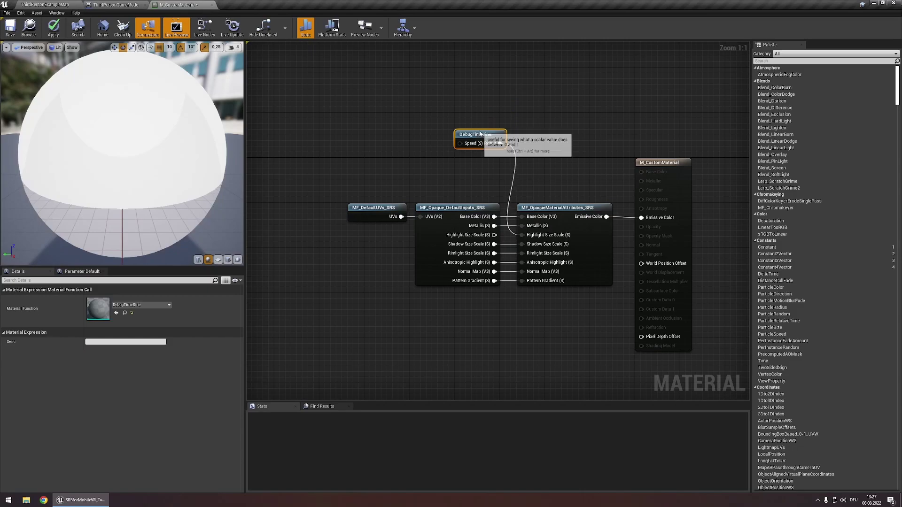
click(418, 127)
click(54, 38)
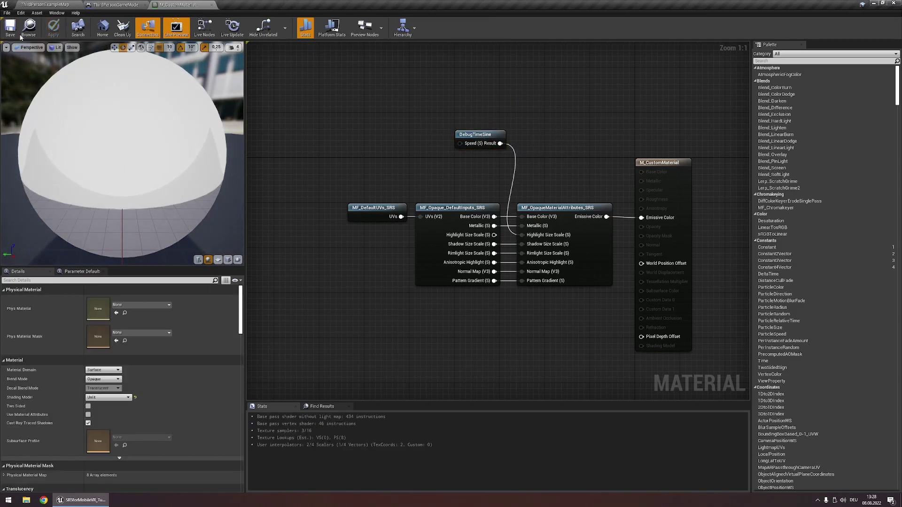
Return to the level, create a new material named M_CustomTranslucentMaterial in the Content folder and open it
click(49, 5)
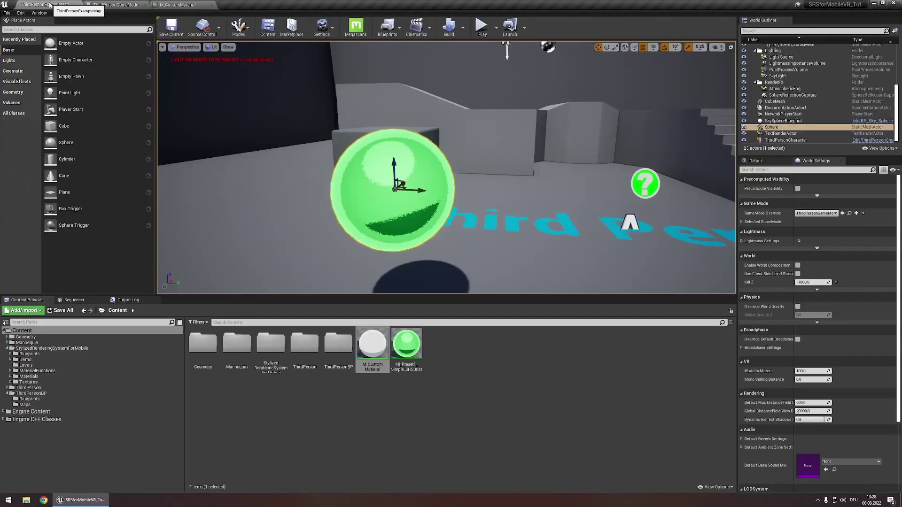
right_click(393, 415)
click(432, 262)
text(M_CustomTranslucentMaterial)
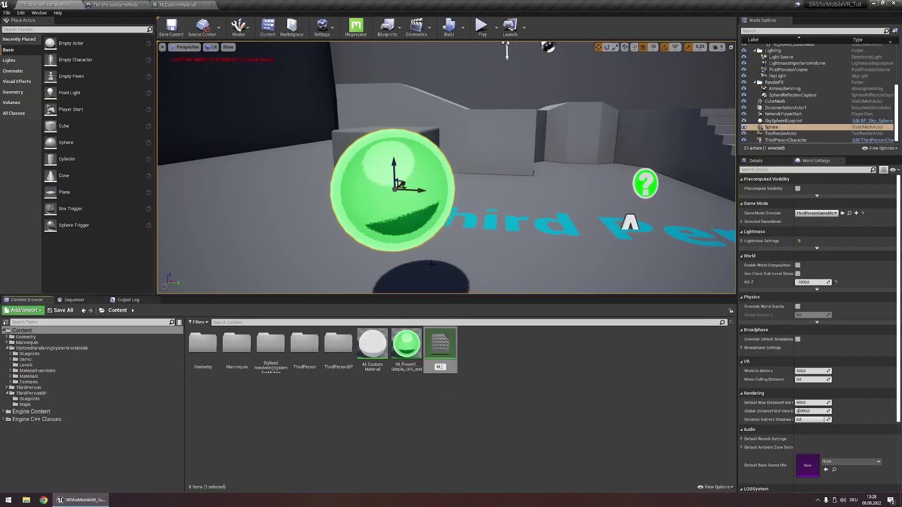
key(Return)
key(Return)
Set the Blend Mode of M_CustomTranslucentMaterial to Translucent
right_drag(354, 266, 356, 265)
click(104, 379)
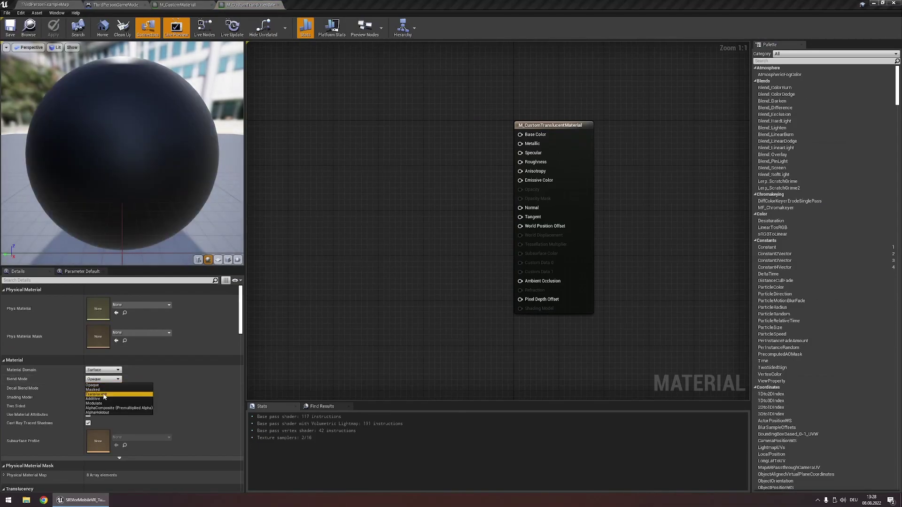
click(102, 403)
click(94, 399)
click(95, 399)
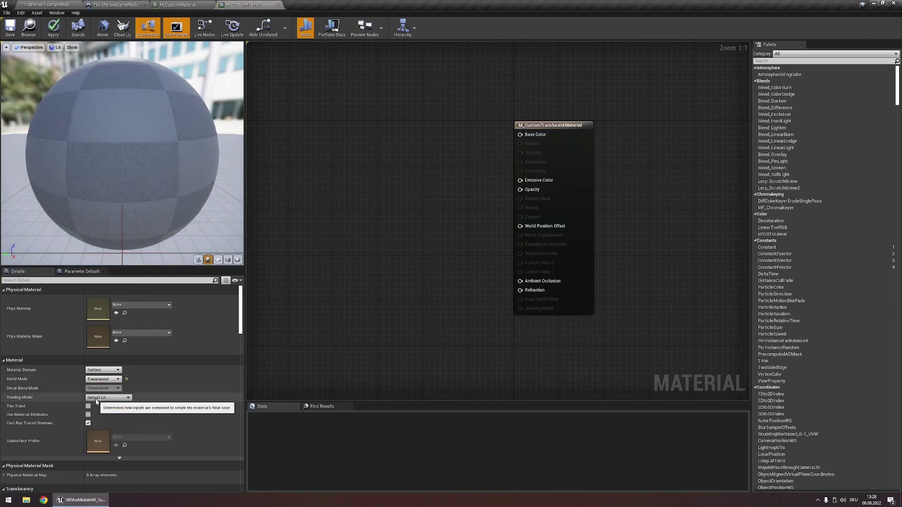
Add an MF_TranslucentMaterialAttributes_SRS function node beside the M_CustomTranslucentMaterial output node
right_drag(397, 150, 444, 178)
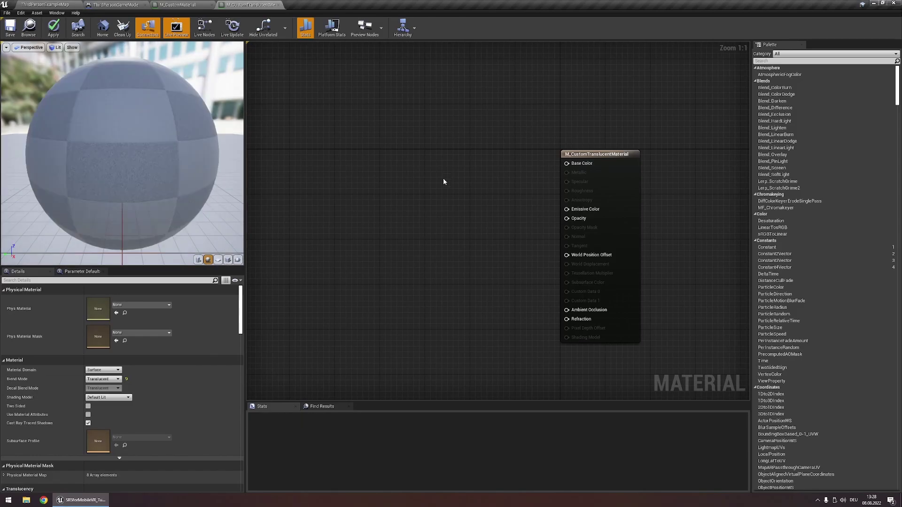
right_click(436, 207)
text(mf_s)
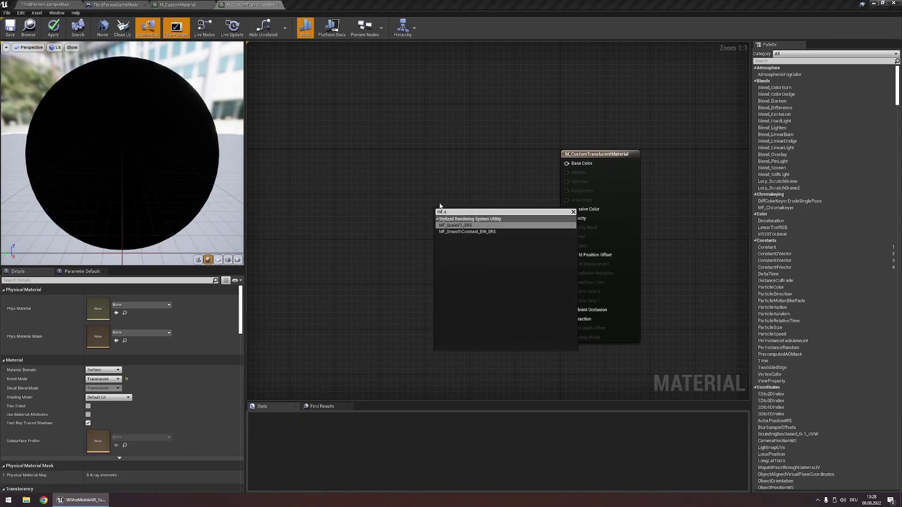
key(BackSpace)
text(trans)
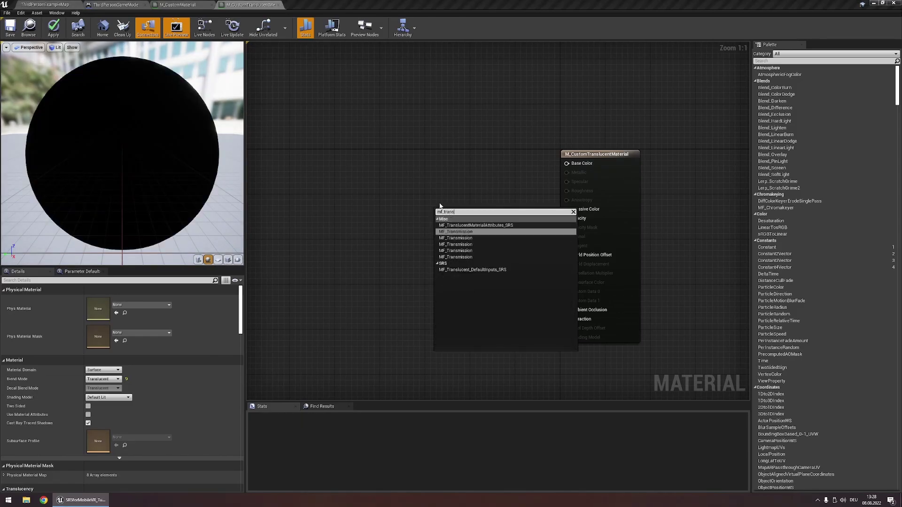
key(Up)
key(Return)
drag(496, 224, 487, 196)
click(515, 140)
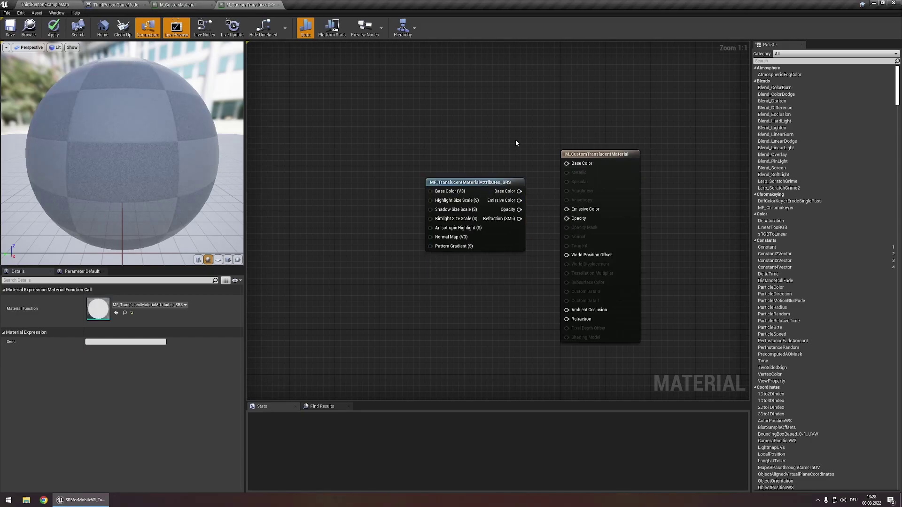
Connect the Base Color, Emissive Color, Opacity and Refraction outputs of MF_TranslucentMaterialAttributes_SRS to the matching inputs of the material output node
right_drag(500, 156, 496, 111)
drag(511, 149, 580, 167)
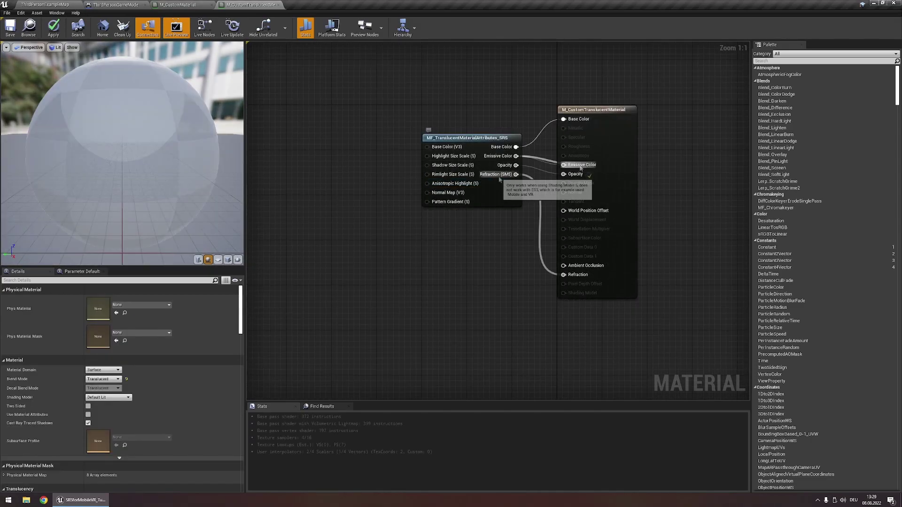
drag(581, 168, 578, 173)
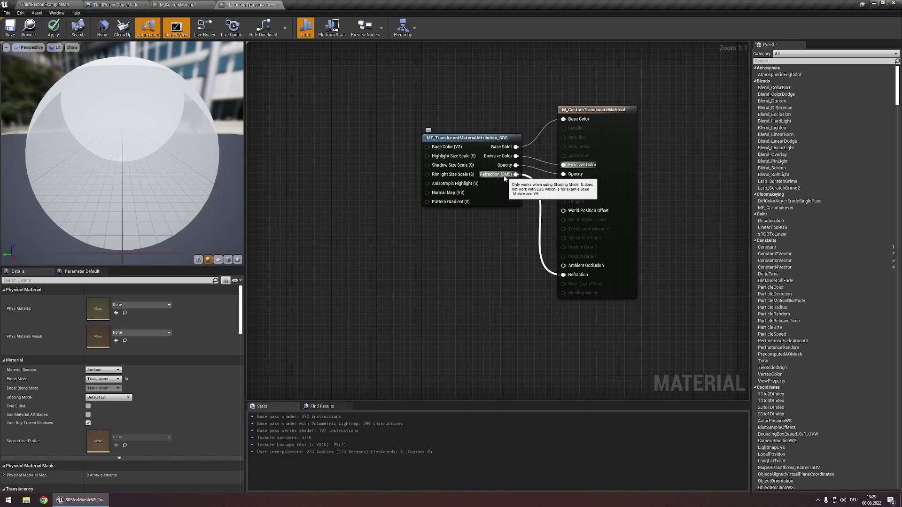
Add an MF_Translucent_DefaultInputs_SRS node and connect its outputs to the matching inputs of MF_TranslucentMaterialAttributes_SRS
right_drag(430, 107, 489, 127)
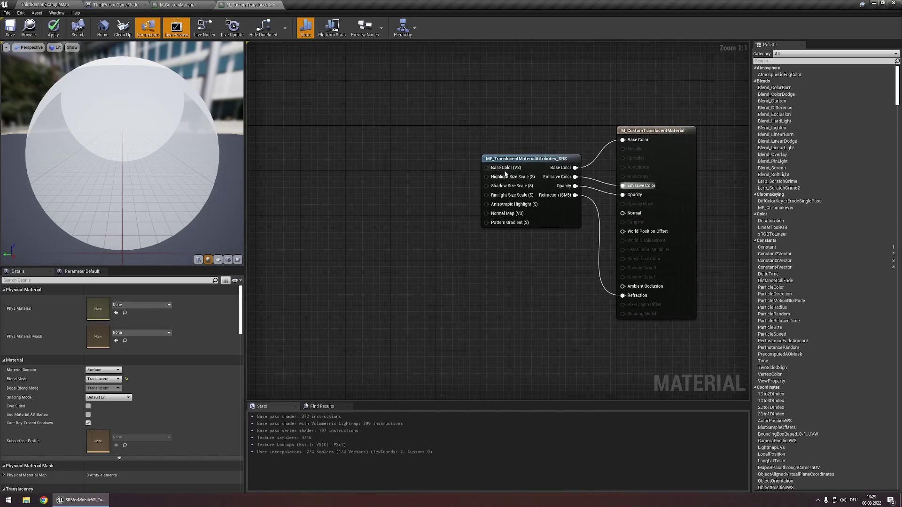
right_click(387, 175)
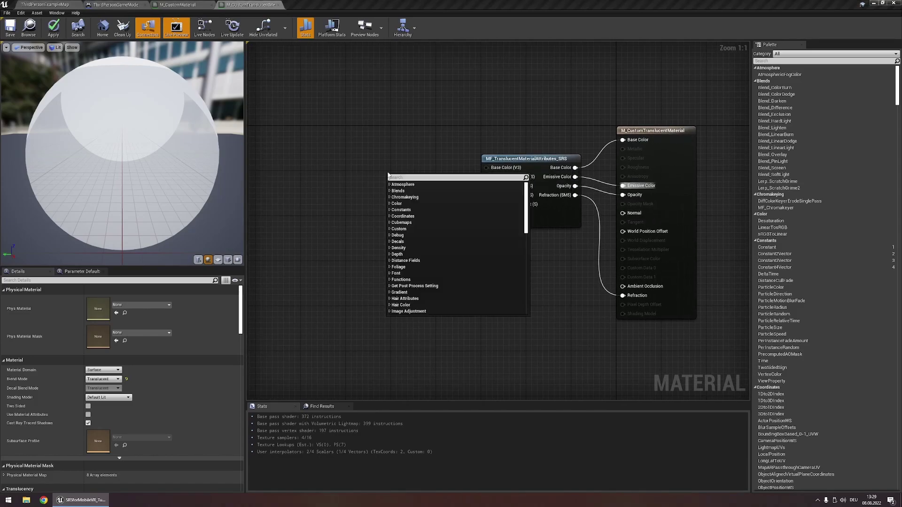
text(default)
key(Down)
key(Down)
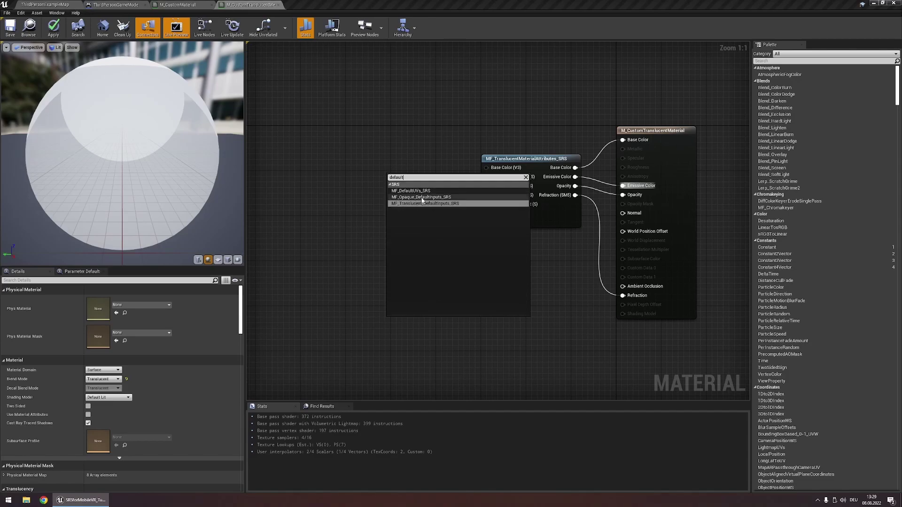
click(425, 204)
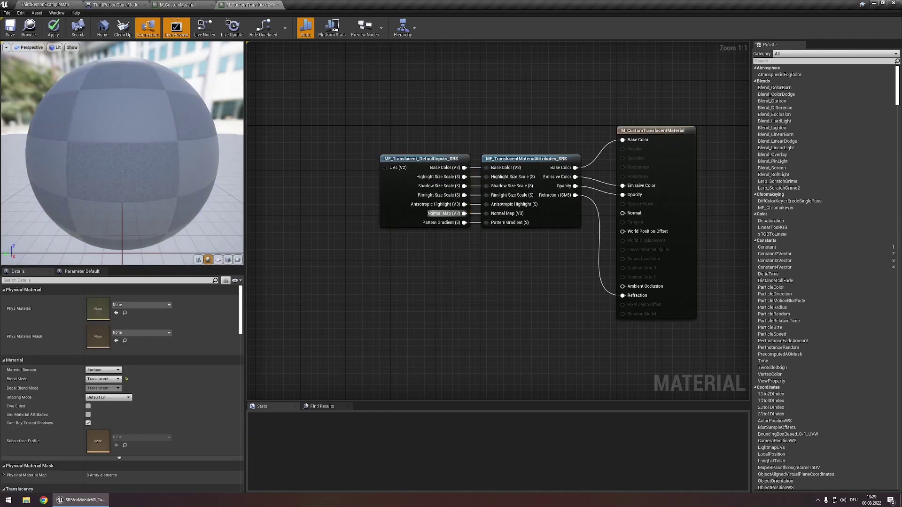
Add an MF_DefaultUVs_SRS node and connect it to the UVs input of MF_Translucent_DefaultInputs_SRS
right_drag(326, 238, 415, 247)
right_click(385, 175)
text(default)
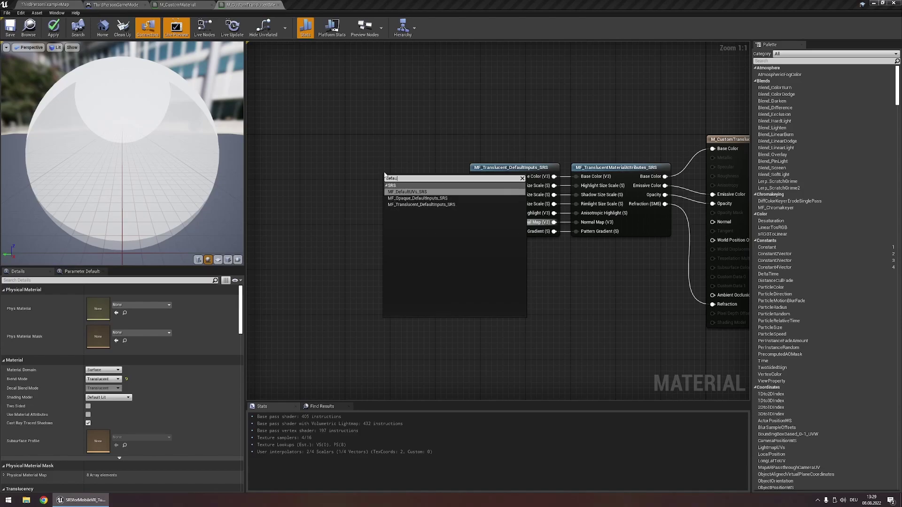
key(Return)
drag(438, 176, 478, 177)
click(503, 127)
right_drag(502, 127, 412, 150)
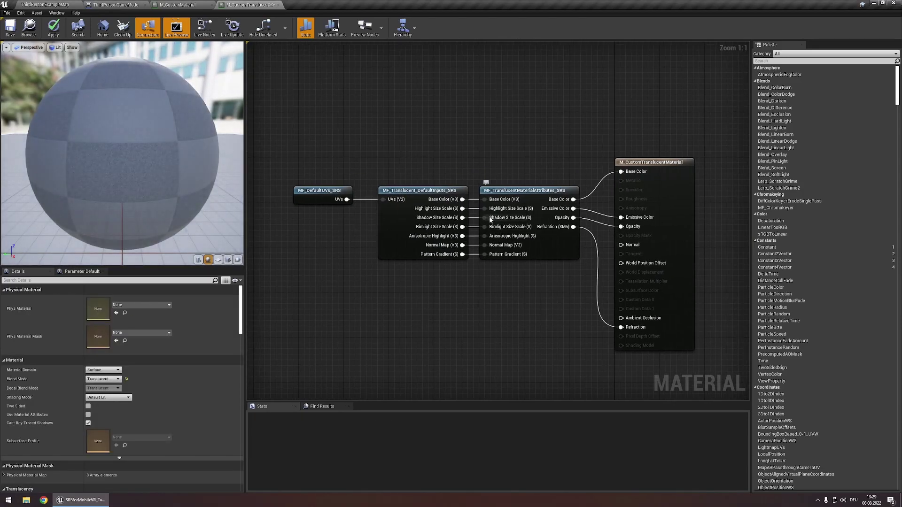
Drive a size scale input of MF_TranslucentMaterialAttributes_SRS with a DebugTimeSine node instead of its default input
drag(492, 213, 467, 115)
text(deb)
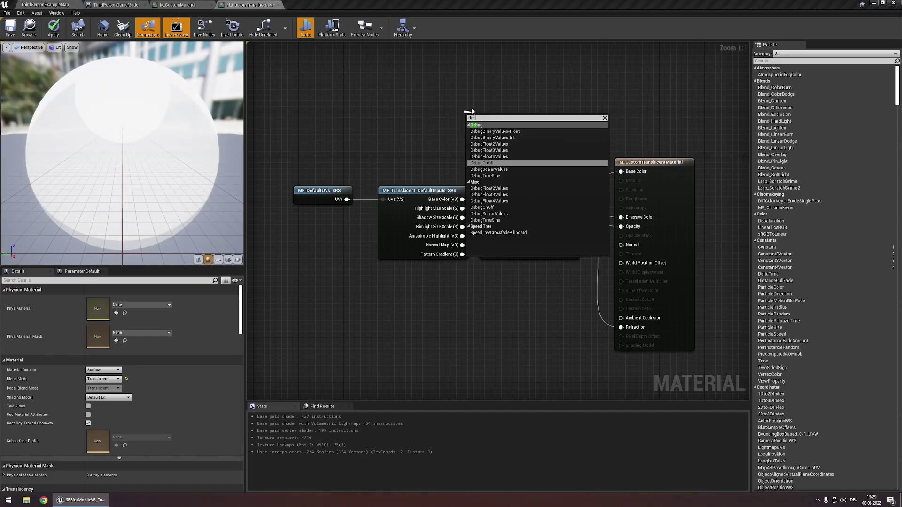
key(Down)
key(Down)
key(Return)
drag(473, 120, 449, 118)
alt+click(462, 208)
click(431, 151)
click(356, 152)
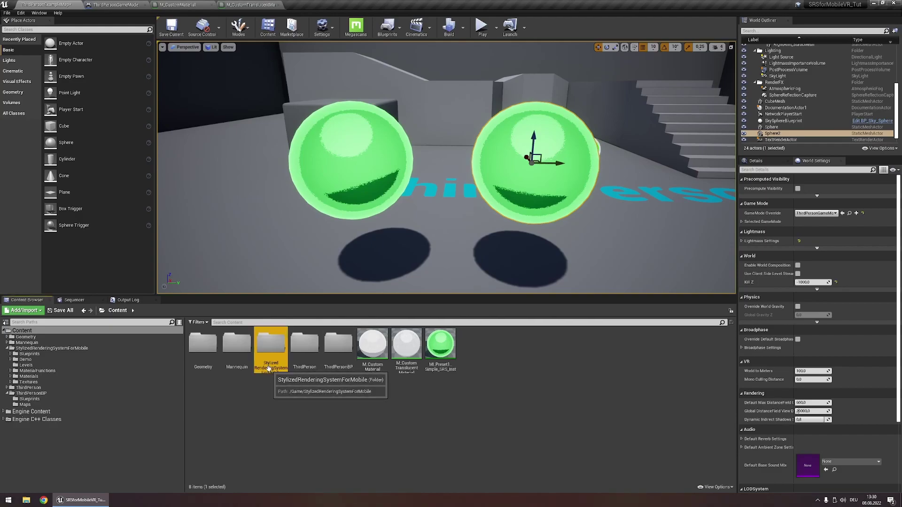
Place BP_Outlines_SRS from the StylizedRenderingSystemForMobile Blueprints folder into the level between the two green spheres
double_click(271, 343)
double_click(203, 344)
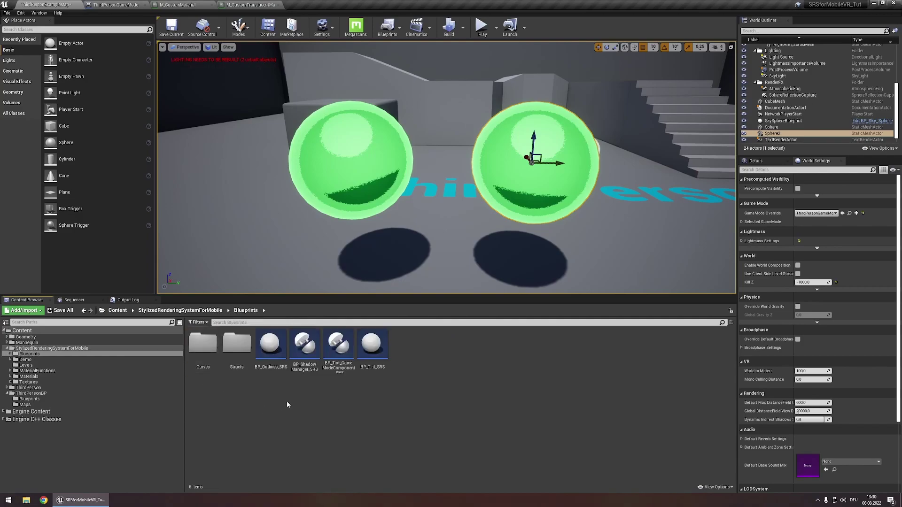
drag(272, 348, 445, 176)
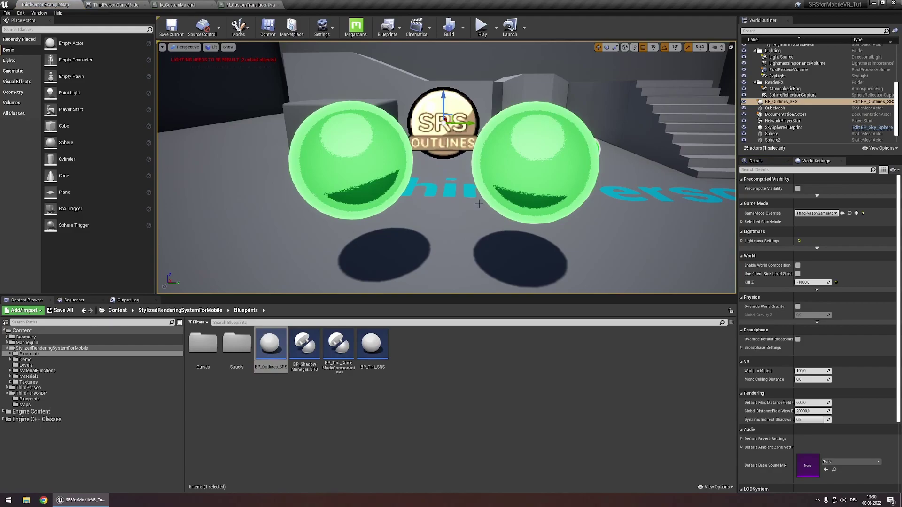
Enable Render CustomDepth Pass on the Sphere2 actor
click(512, 118)
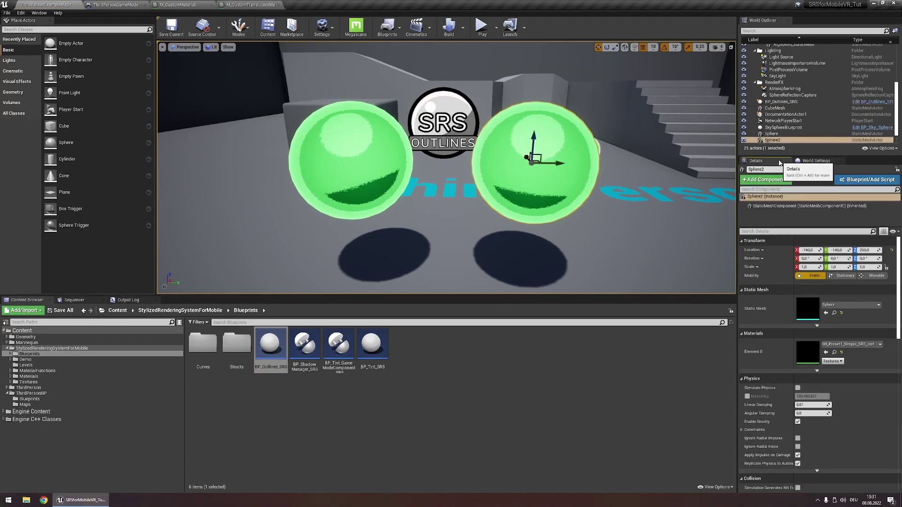
click(774, 231)
text(custom)
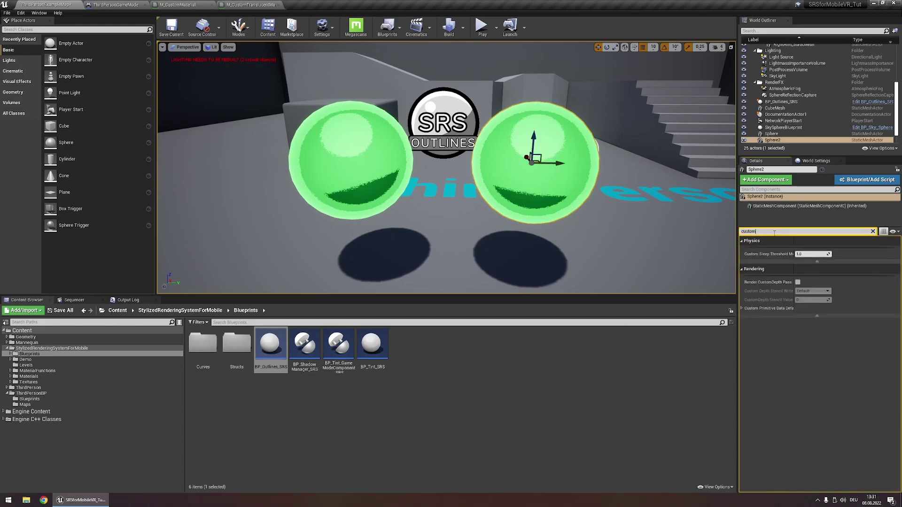
click(798, 282)
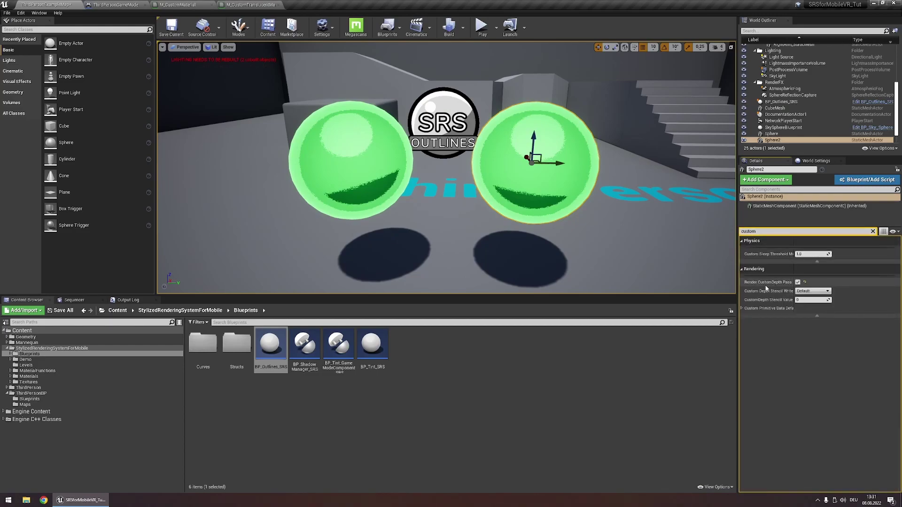
Set the Thickness of the first outline type in the BP_Outlines_SRS actor to 5
click(548, 75)
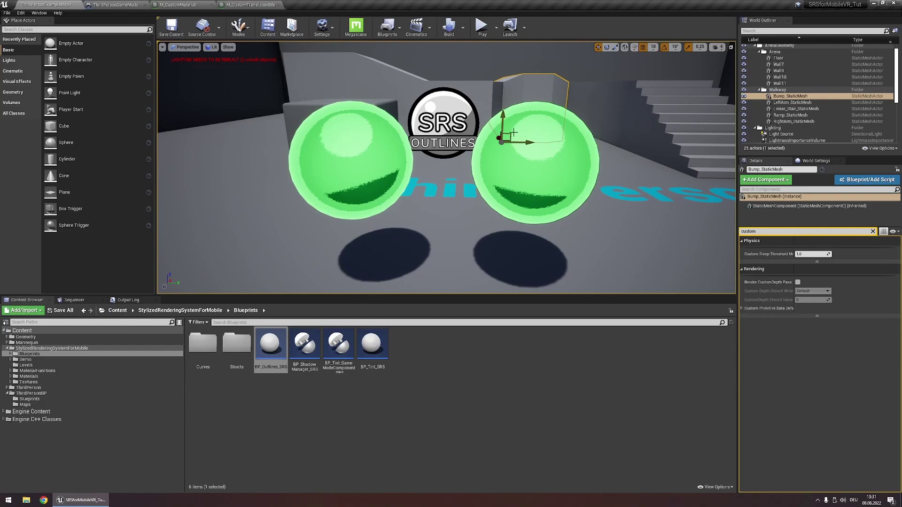
click(469, 131)
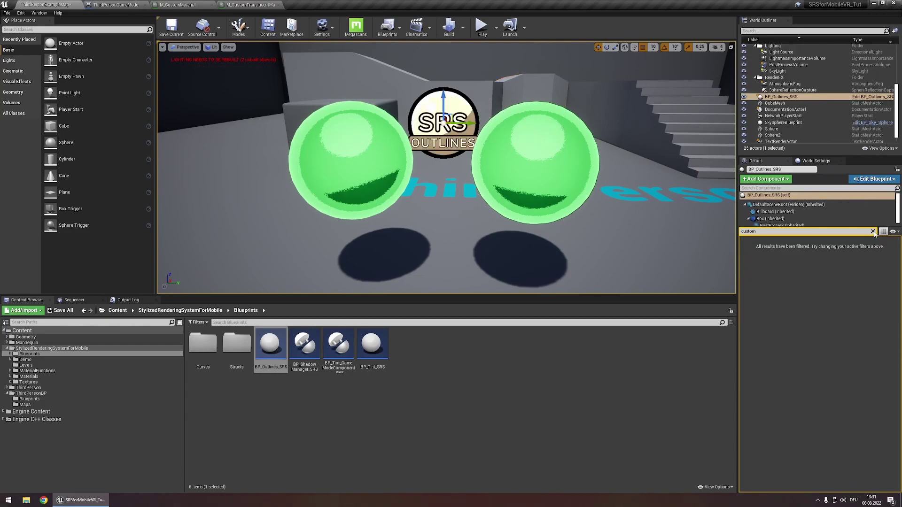
click(873, 232)
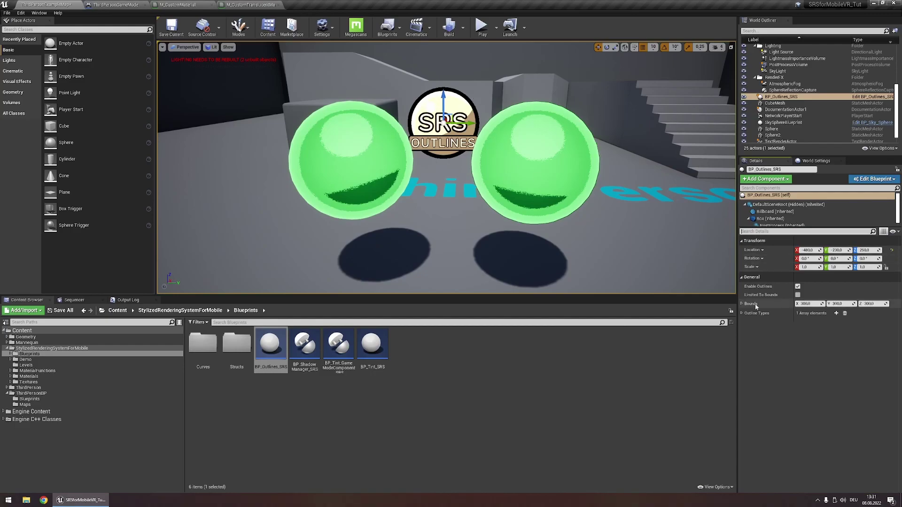
click(743, 313)
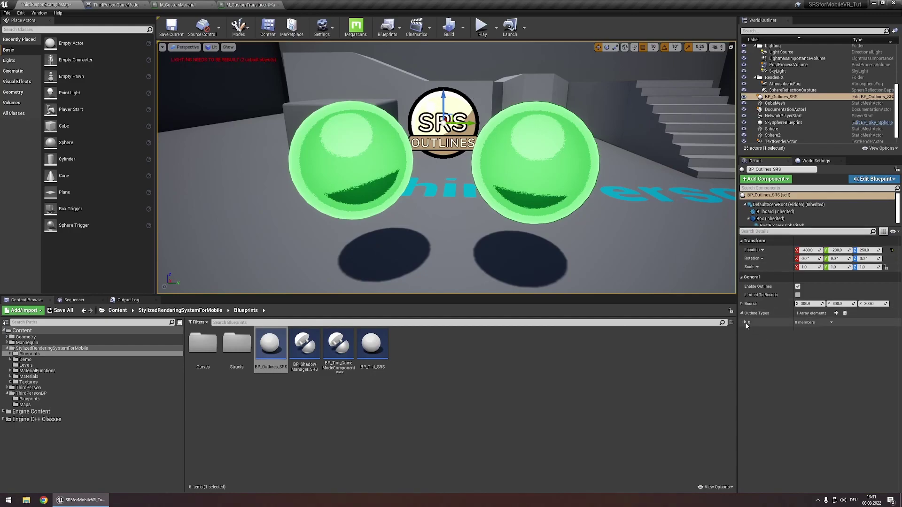
click(746, 322)
click(803, 348)
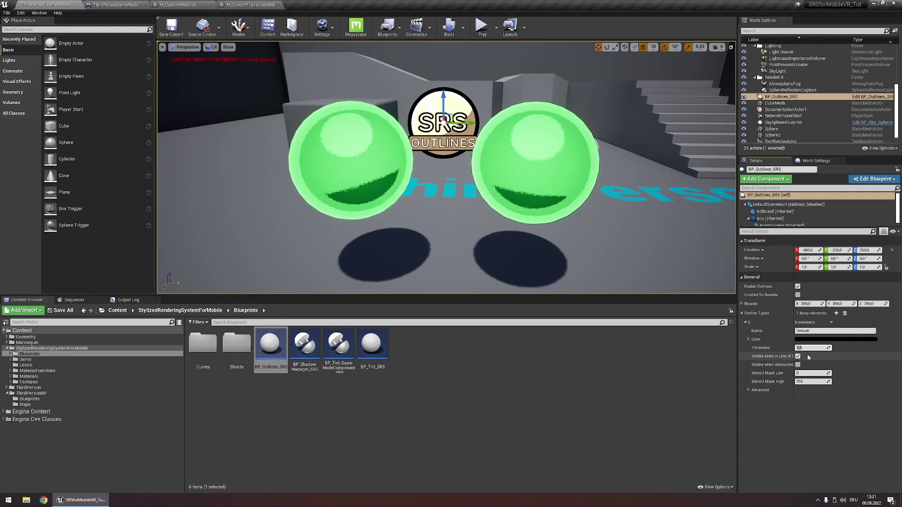
text(5)
key(Return)
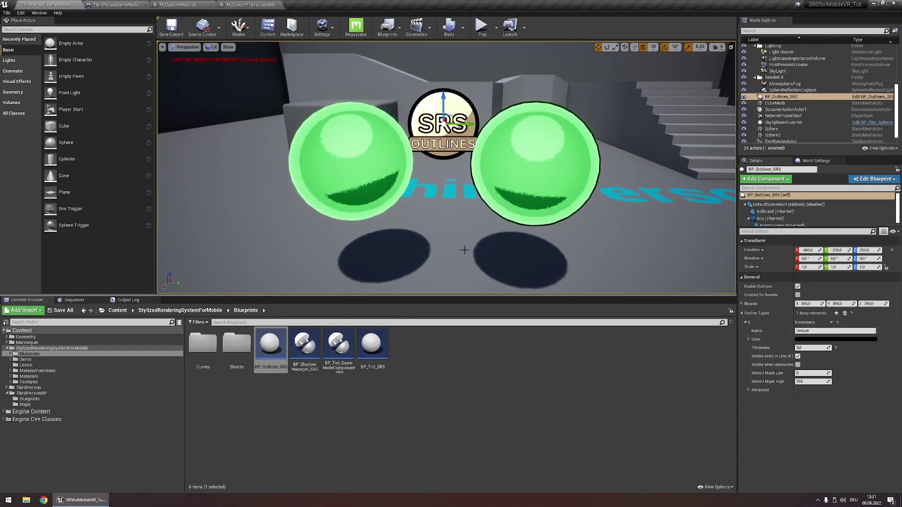
Duplicate the green sphere without an outline in place
right_drag(415, 208, 396, 187)
click(367, 151)
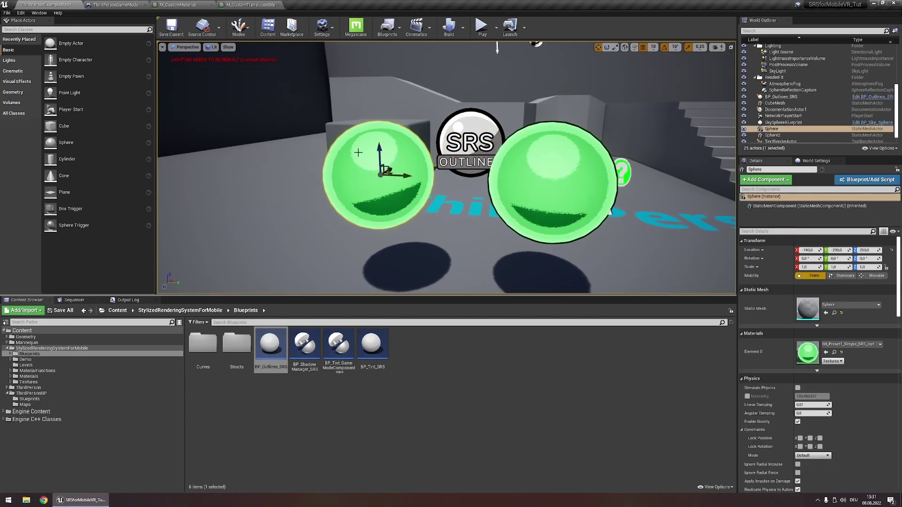
key(ctrl+w)
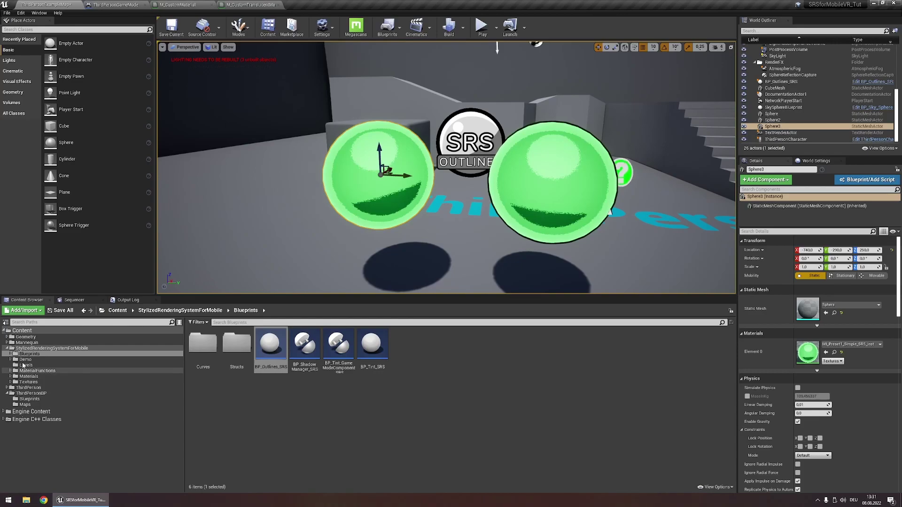
Create a material instance of M_MaterialOutline_MASTER_SRS from the Materials/Master folder and move it to the Content folder
click(28, 377)
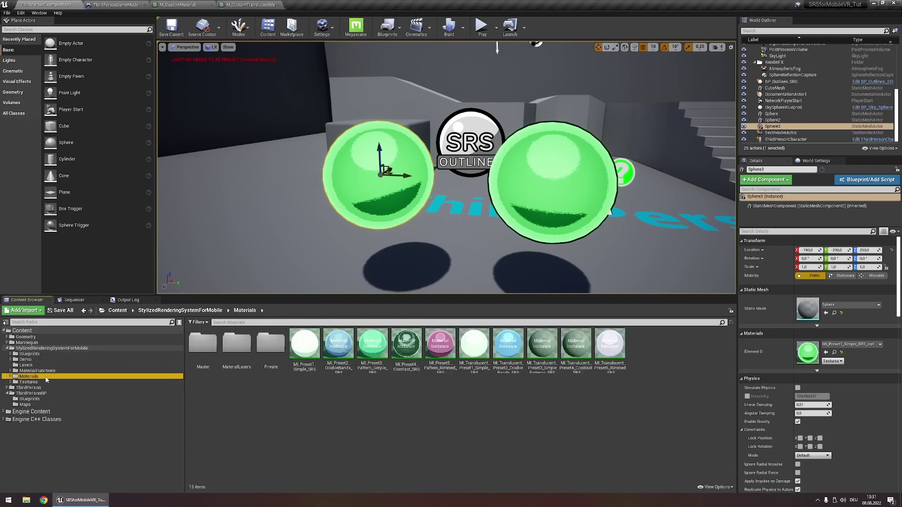
double_click(203, 362)
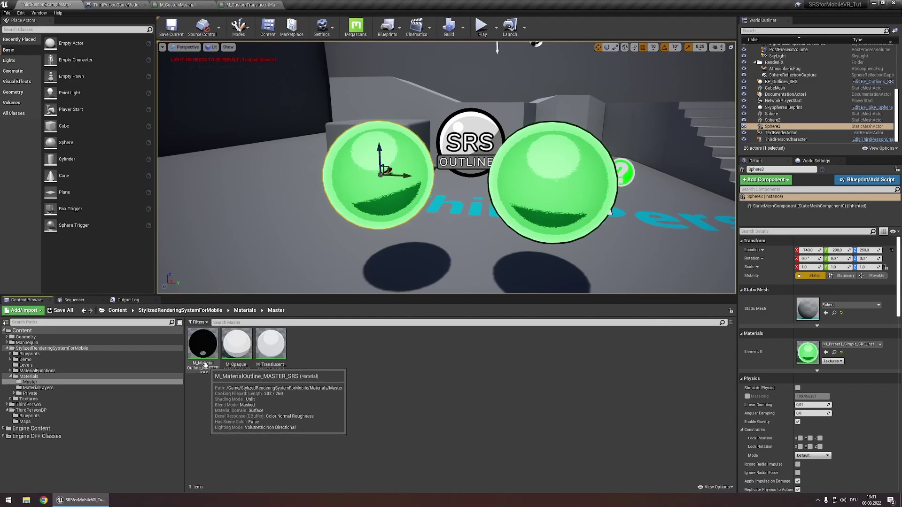
right_click(208, 366)
click(236, 199)
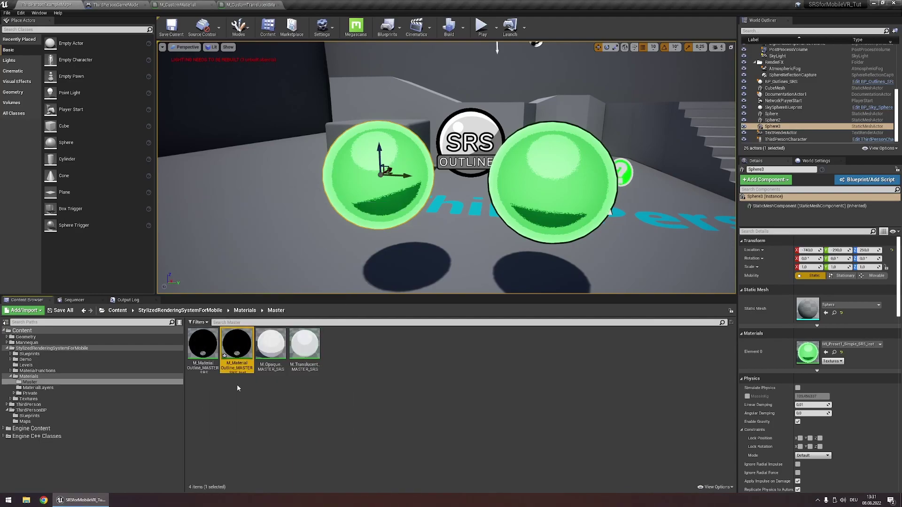
drag(236, 350, 44, 331)
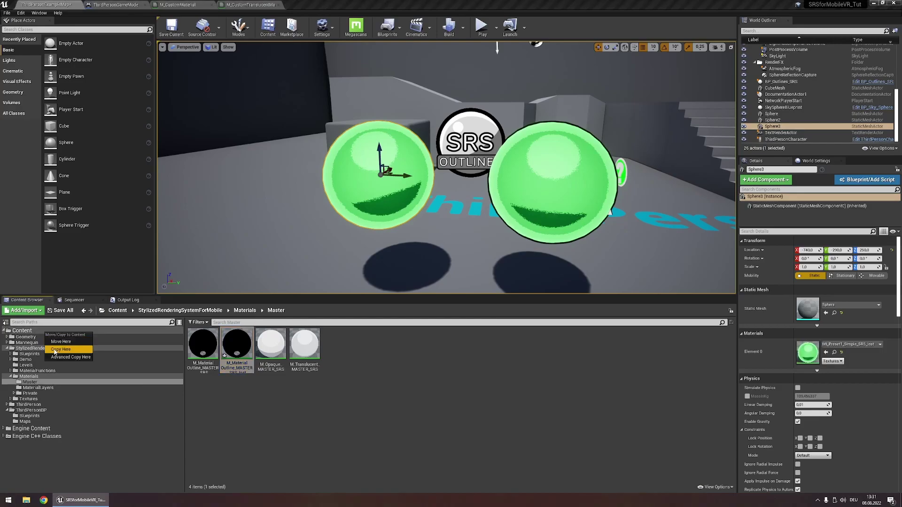
click(55, 341)
click(48, 333)
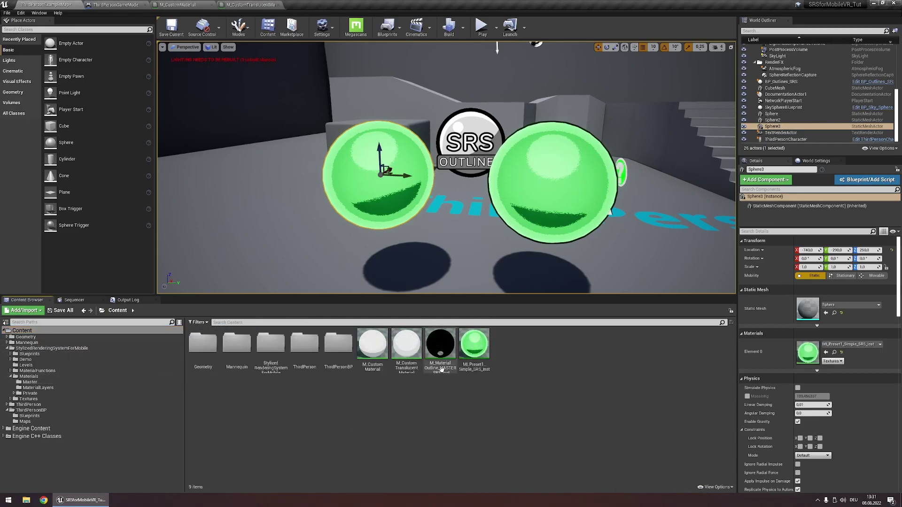
Assign M_MaterialOutline_MASTER_SRS_Inst to material Element 0 of the duplicated sphere and deselect the sphere
drag(442, 370, 808, 353)
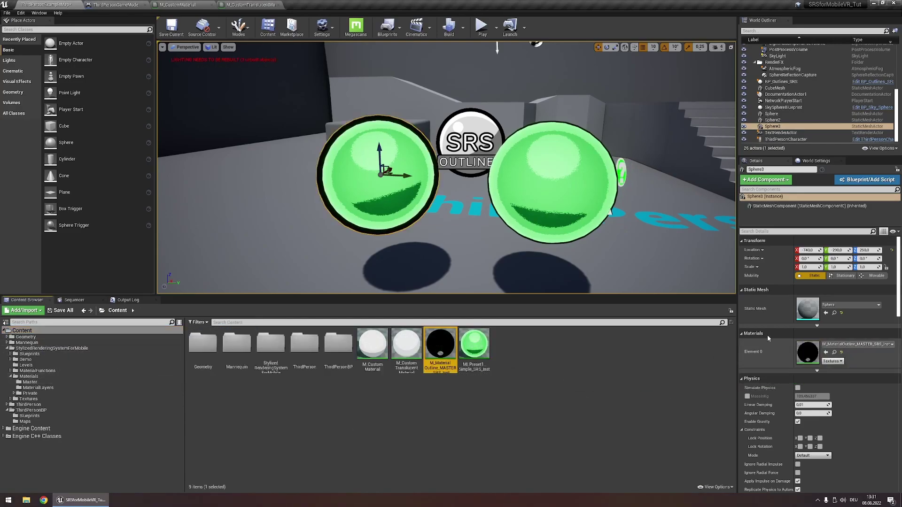
click(314, 134)
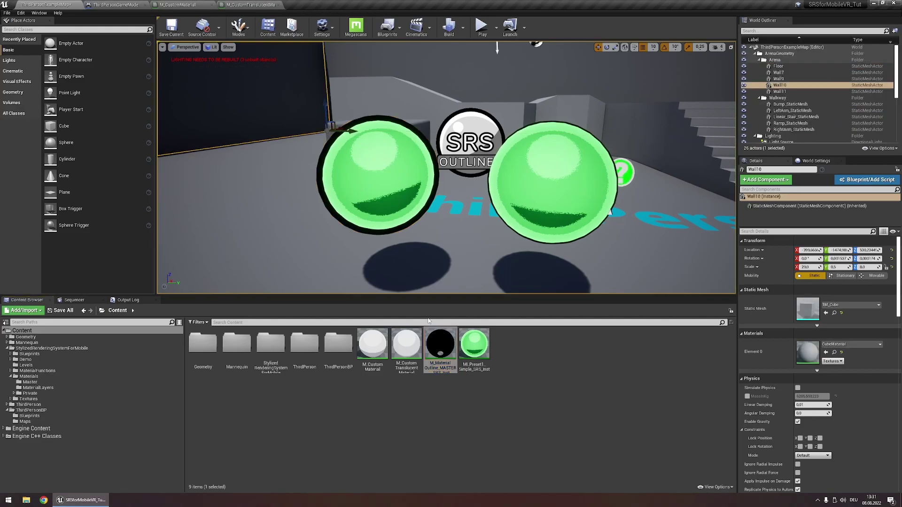
Override the Outline Thickness parameter in M_MaterialOutline_MASTER_SRS_Inst and adjust its value
click(420, 418)
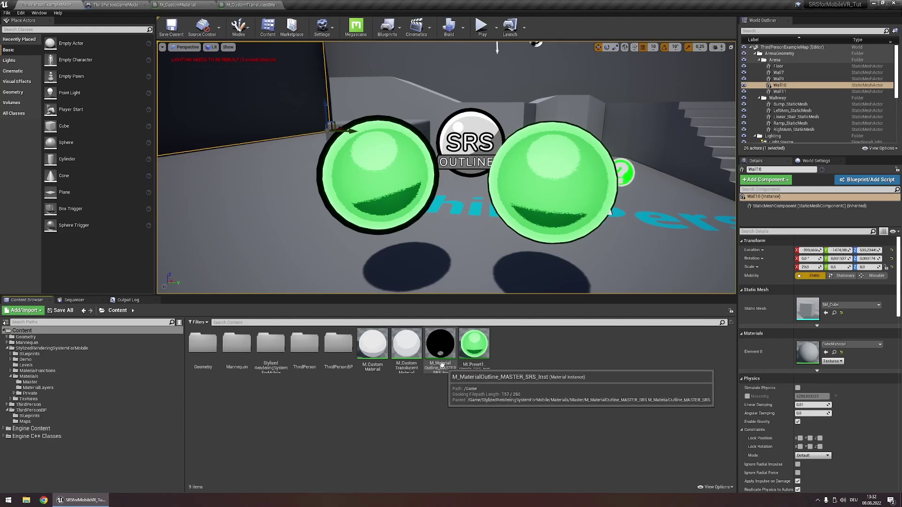
double_click(441, 365)
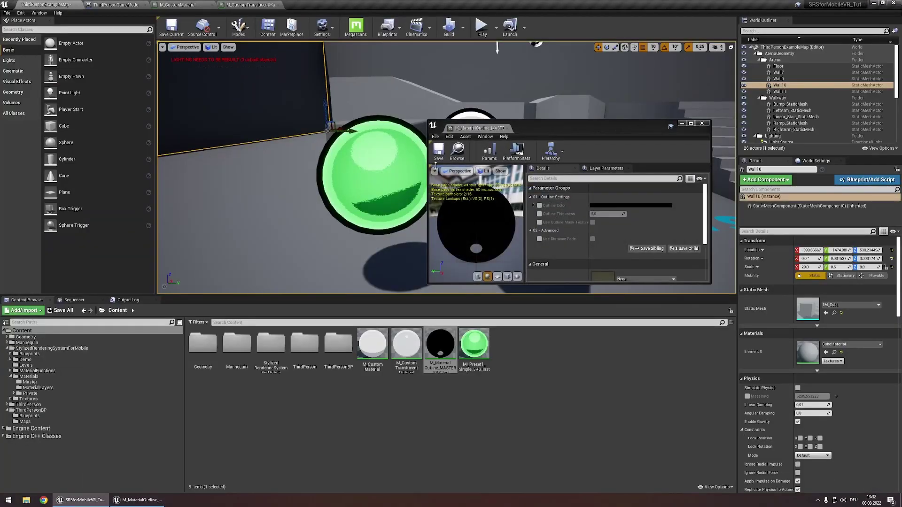
drag(564, 128, 678, 88)
click(652, 174)
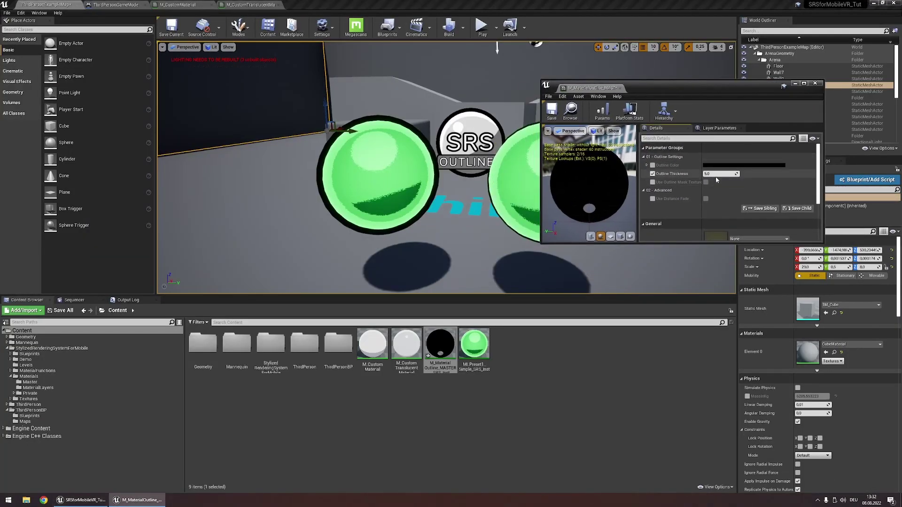
mouse_move(719, 174)
mouse_down()
mouse_move(700, 175)
mouse_move(723, 178)
mouse_up()
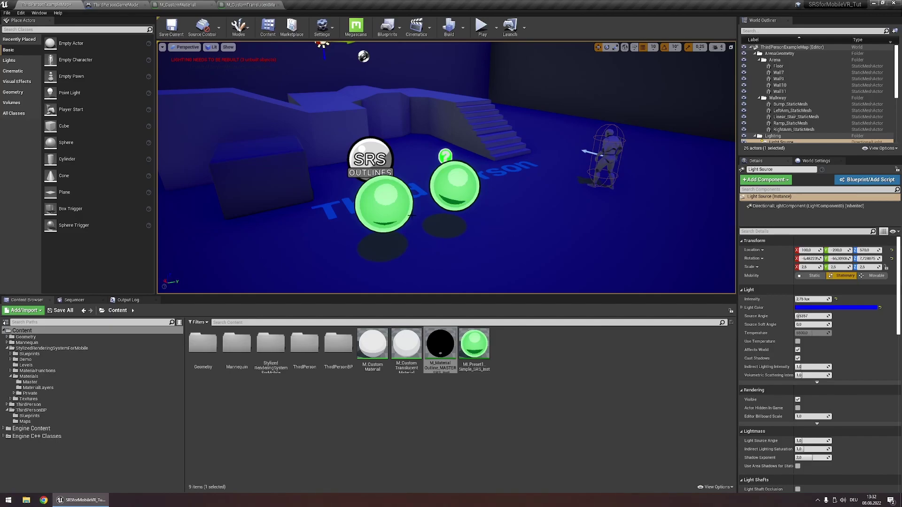
Place a BP_Tint_SRS actor from the StylizedRenderingSystemForMobile/Blueprints folder in the level and pick a blue Tint color for it
double_click(272, 362)
double_click(203, 346)
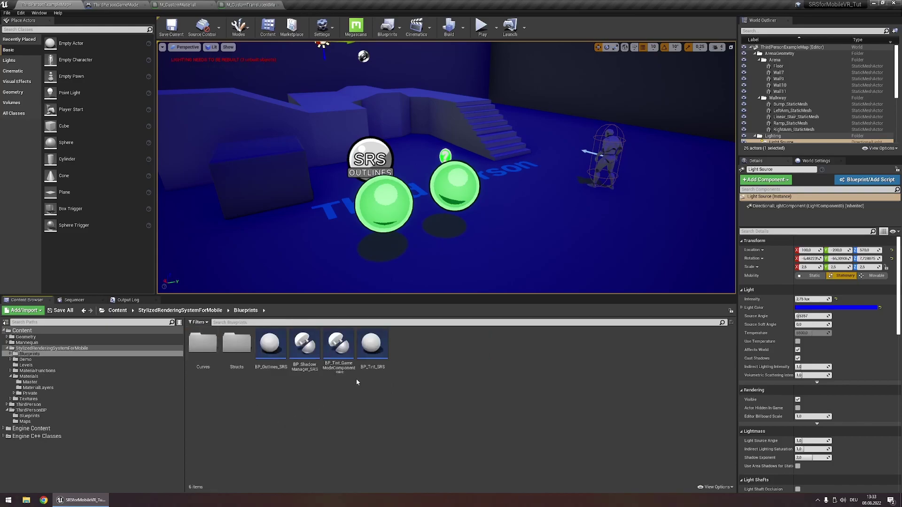
drag(371, 346, 534, 141)
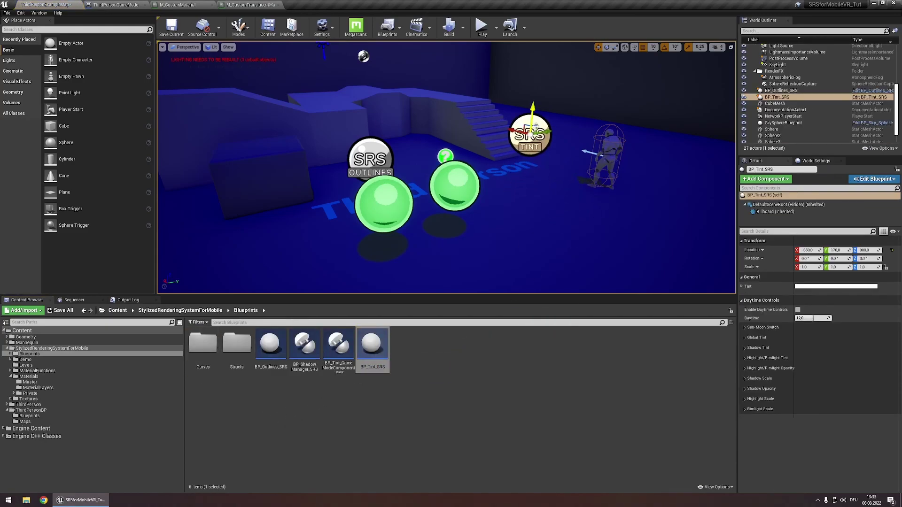
click(801, 286)
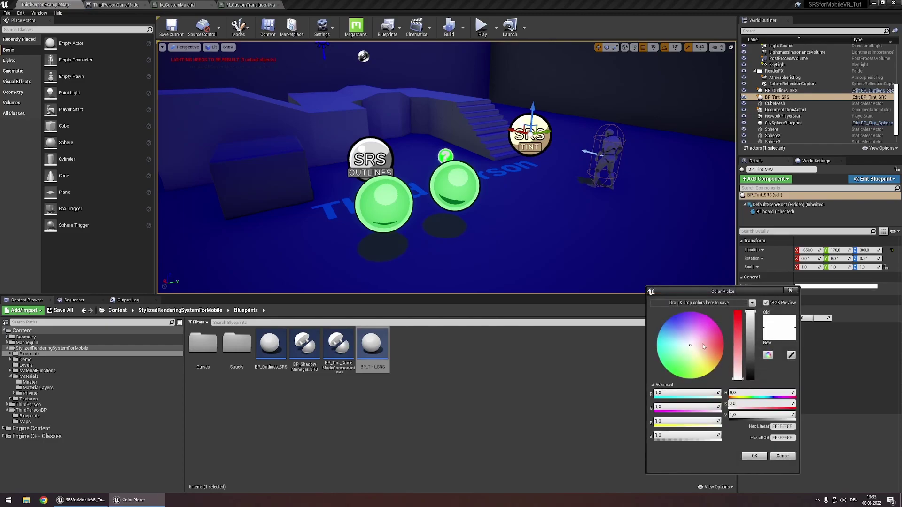
click(672, 318)
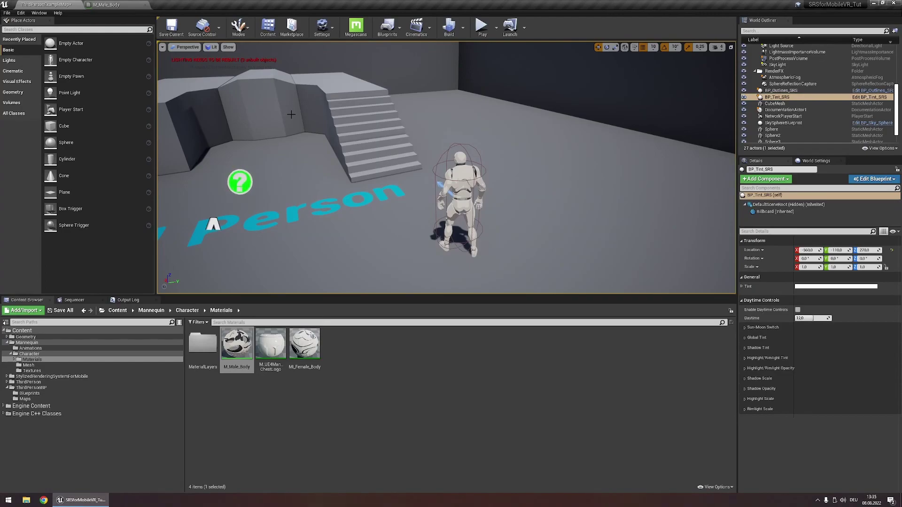
Open the blueprint of the ThirdPersonCharacter placed in the level and review the SRS function nodes in the M_Male_Body material graph
click(459, 197)
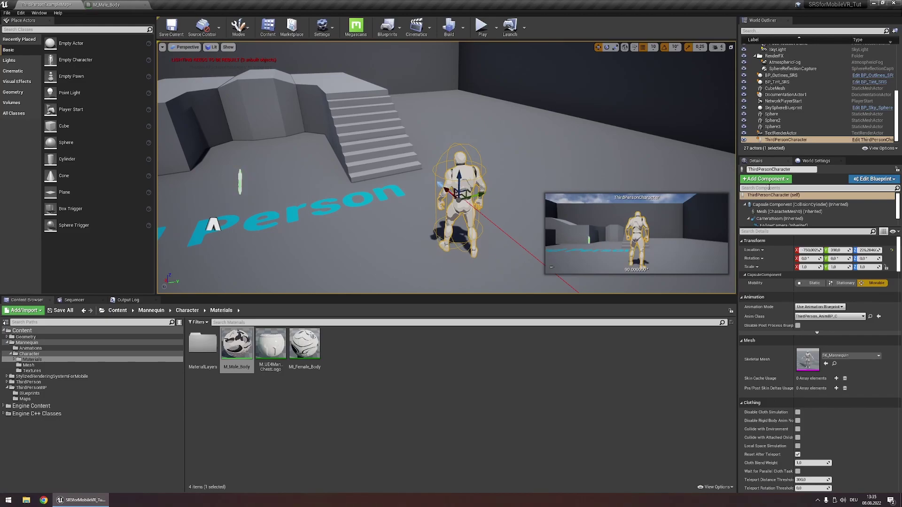
click(867, 139)
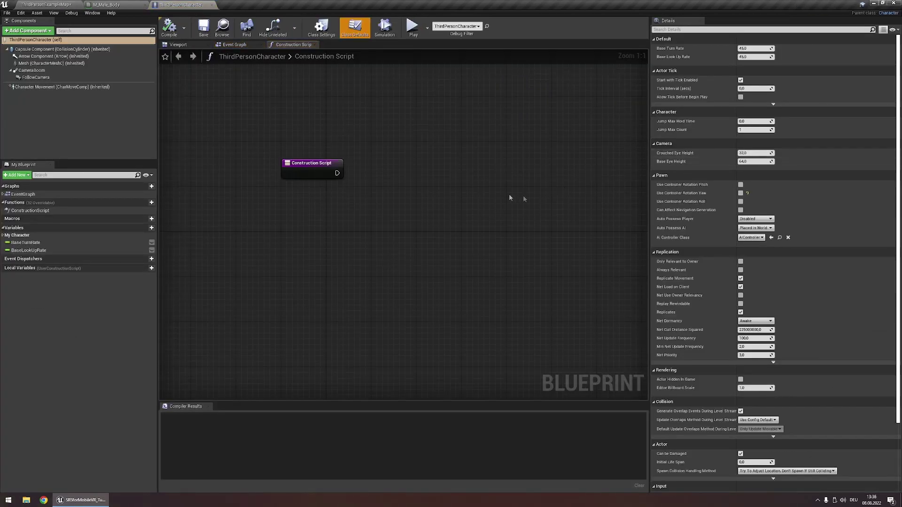
click(118, 5)
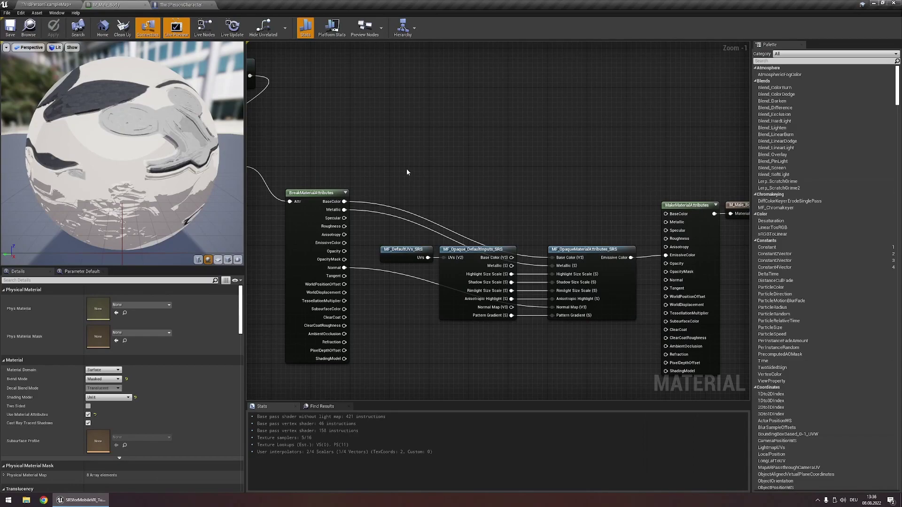
right_drag(407, 172, 418, 130)
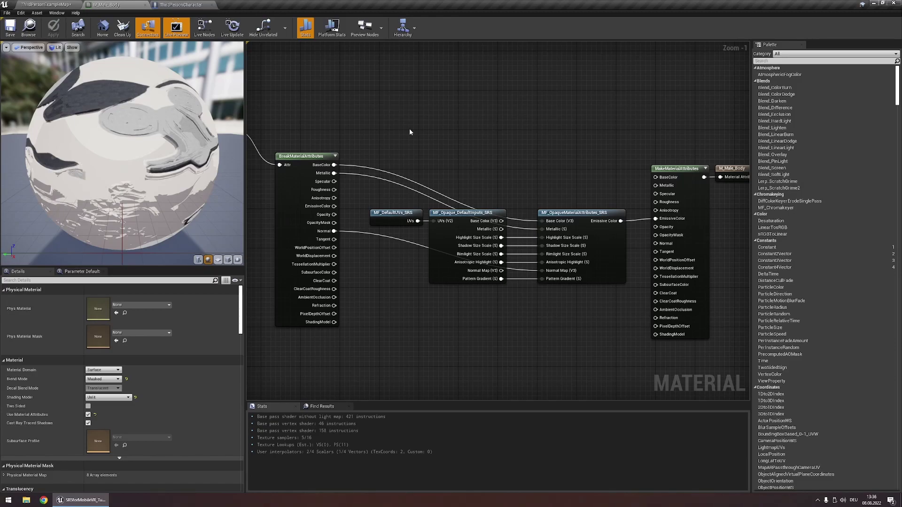
click(179, 5)
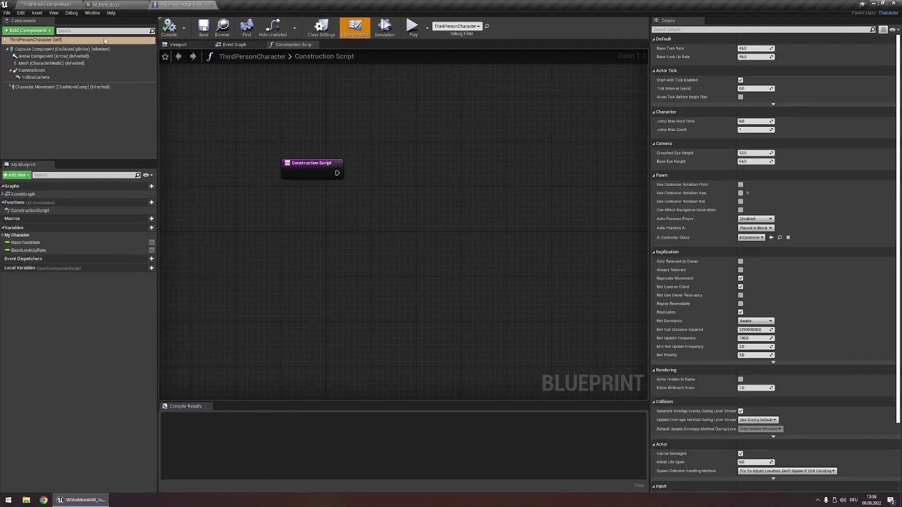
Add a BP Shadow Manager SRS component to the ThirdPersonCharacter blueprint
click(34, 31)
text(sr)
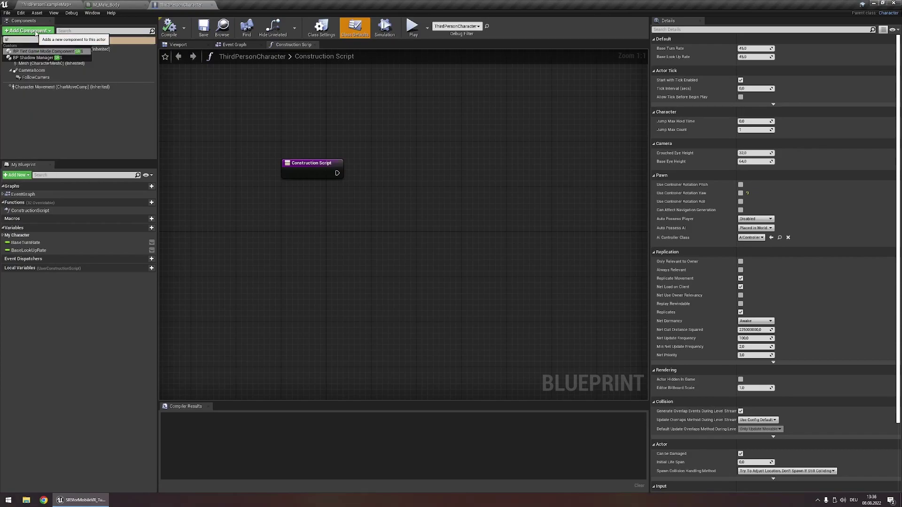
click(38, 57)
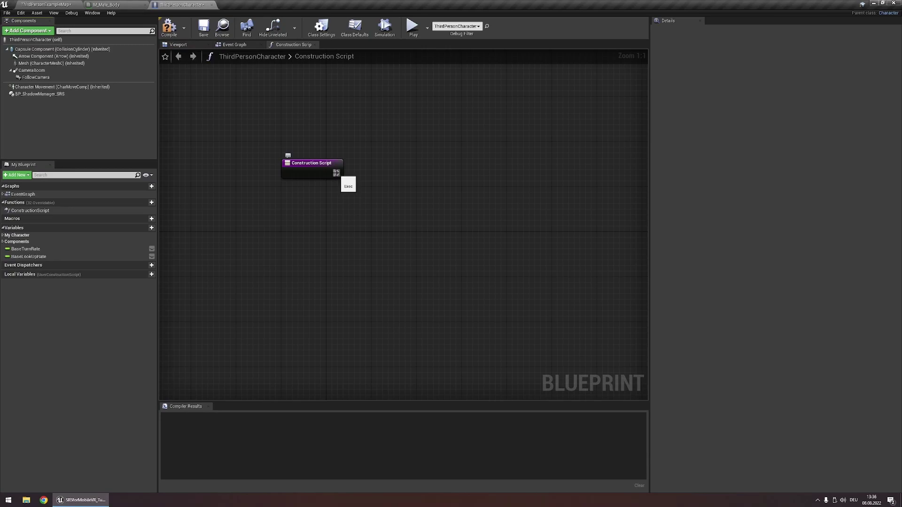
Add the BP_ShadowManager_SRS reference to the Construction Script graph and create a Make Mesh Dynamic node from it
drag(40, 94, 433, 166)
text(make)
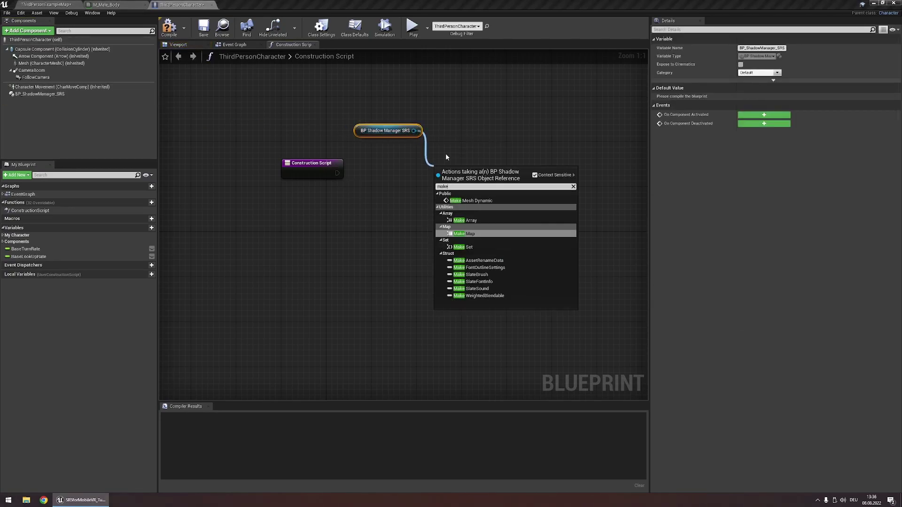
key(Return)
drag(475, 170, 467, 163)
click(368, 166)
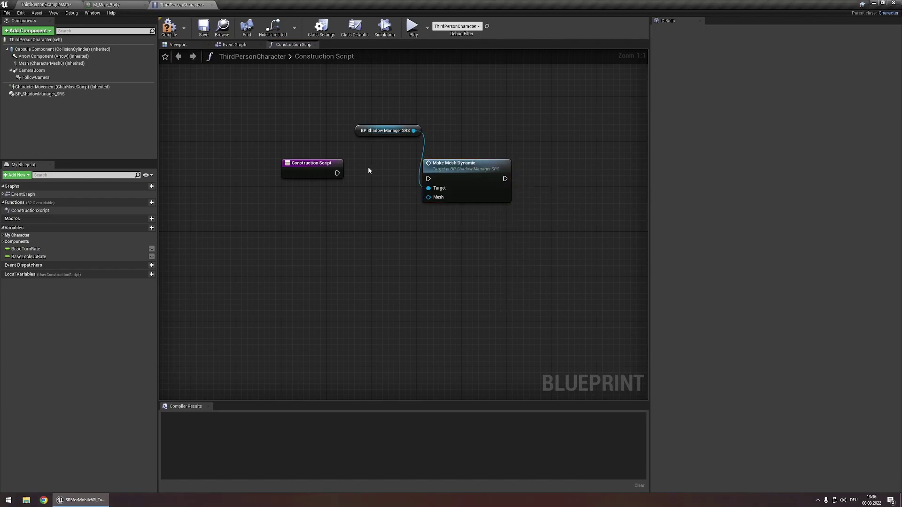
Connect the Construction Script execution to Make Mesh Dynamic and feed the character's Mesh component into its Mesh input
drag(337, 173, 423, 179)
drag(445, 163, 438, 155)
drag(47, 63, 436, 192)
click(392, 167)
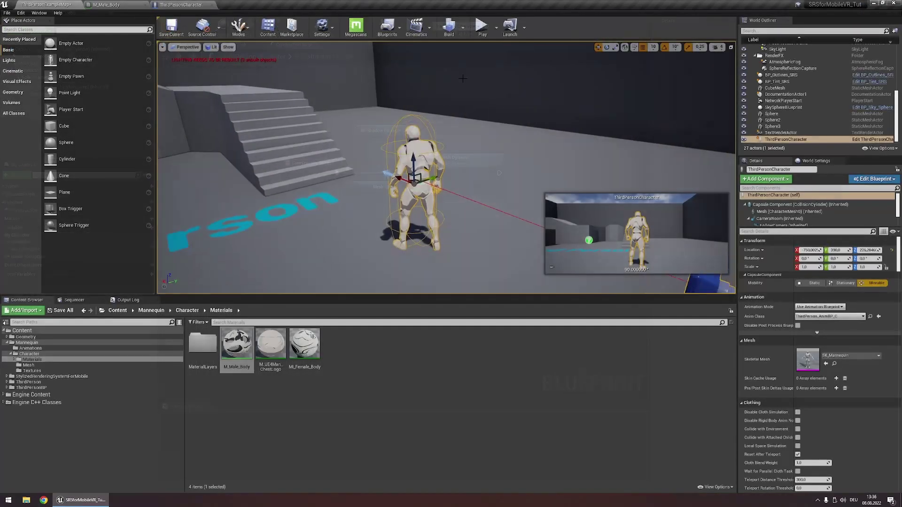
Play the level in the viewport and run the character forward to check its stylized shading and shadows
click(415, 95)
key(w)
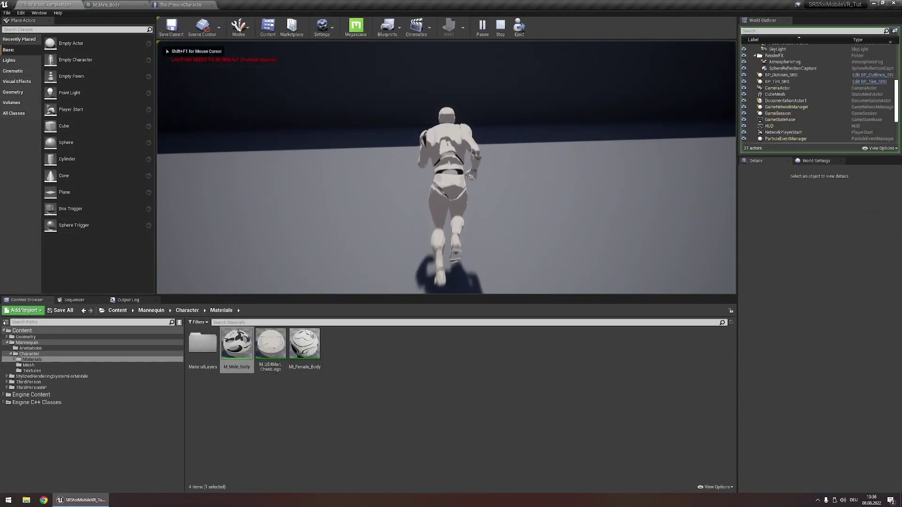